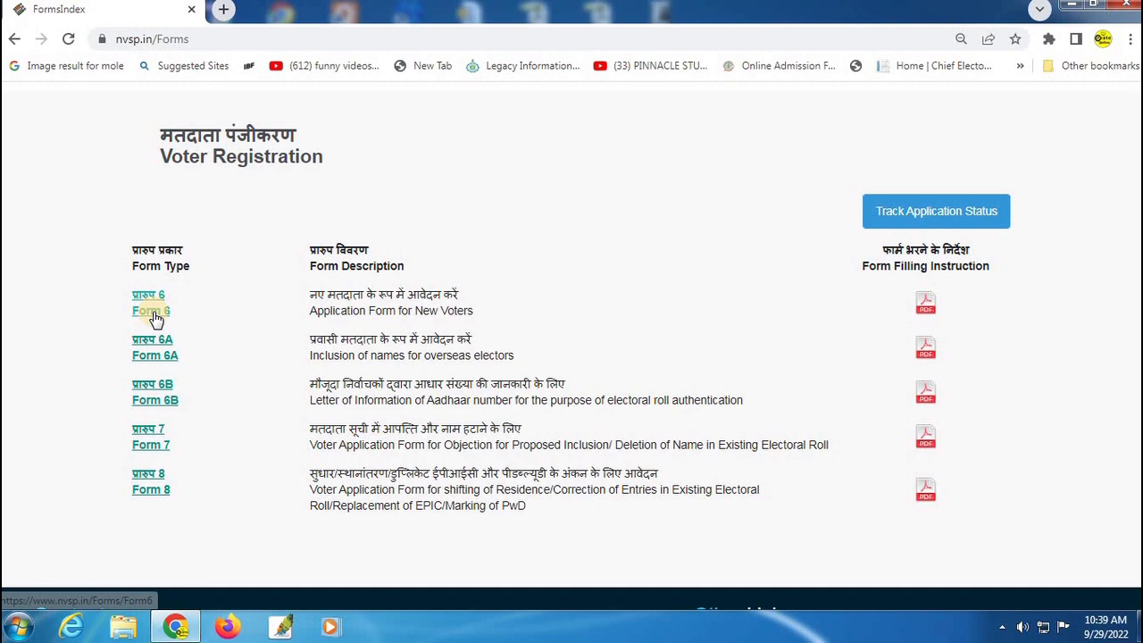
- Open Form 6, the application form for new voters, and view its available languages
left_click(154, 318)
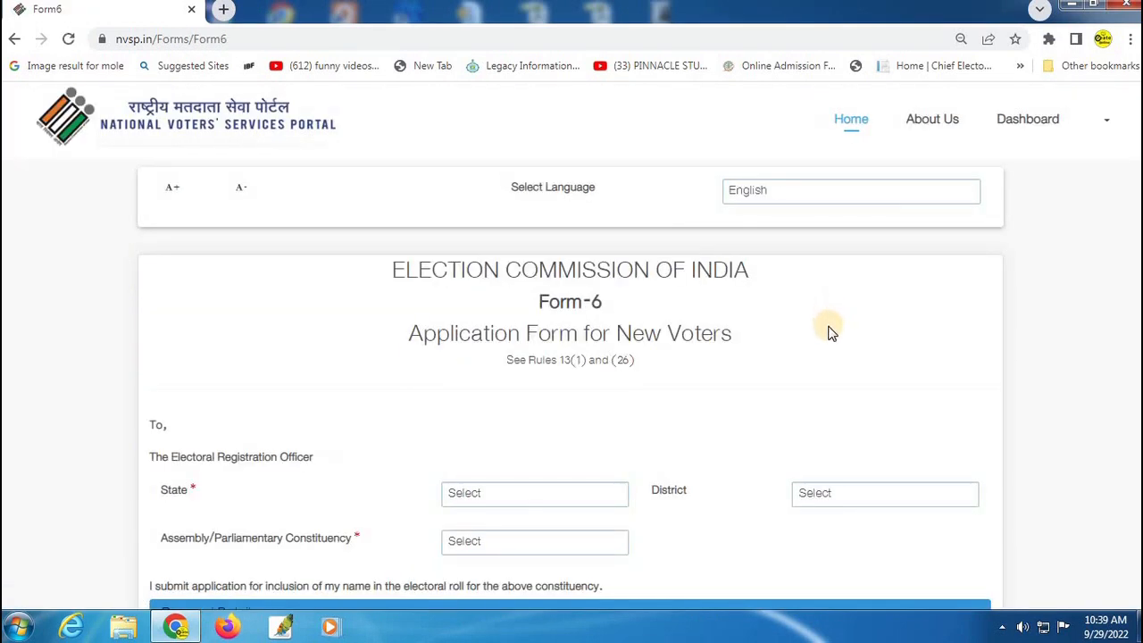
scroll(827, 331, "down", 2)
scroll(584, 293, "up", 1)
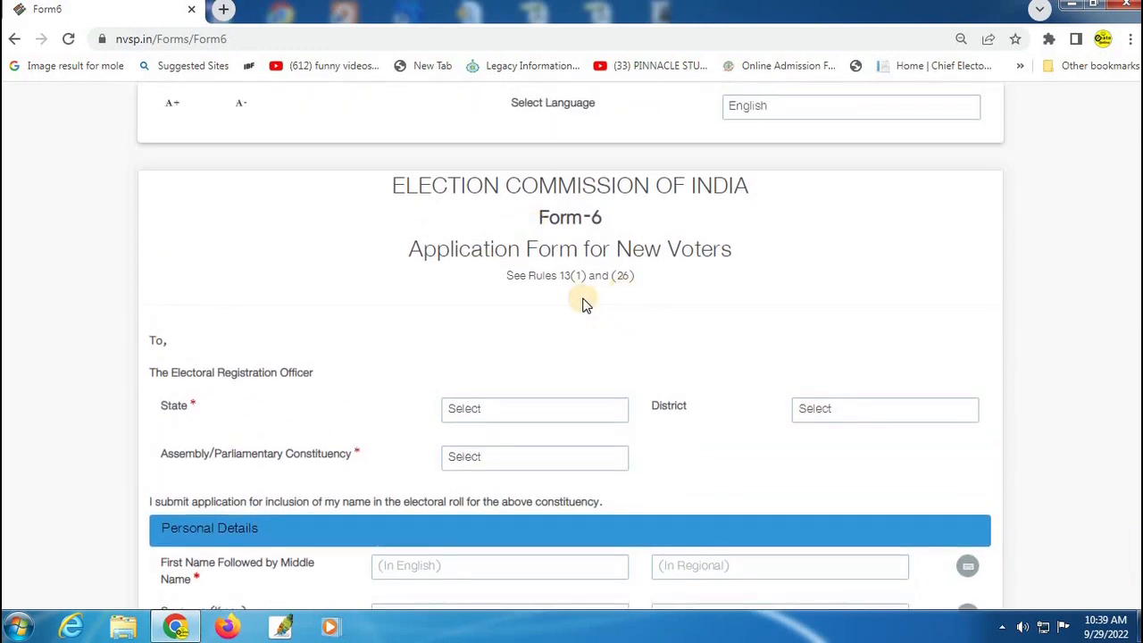
scroll(638, 324, "down", 1)
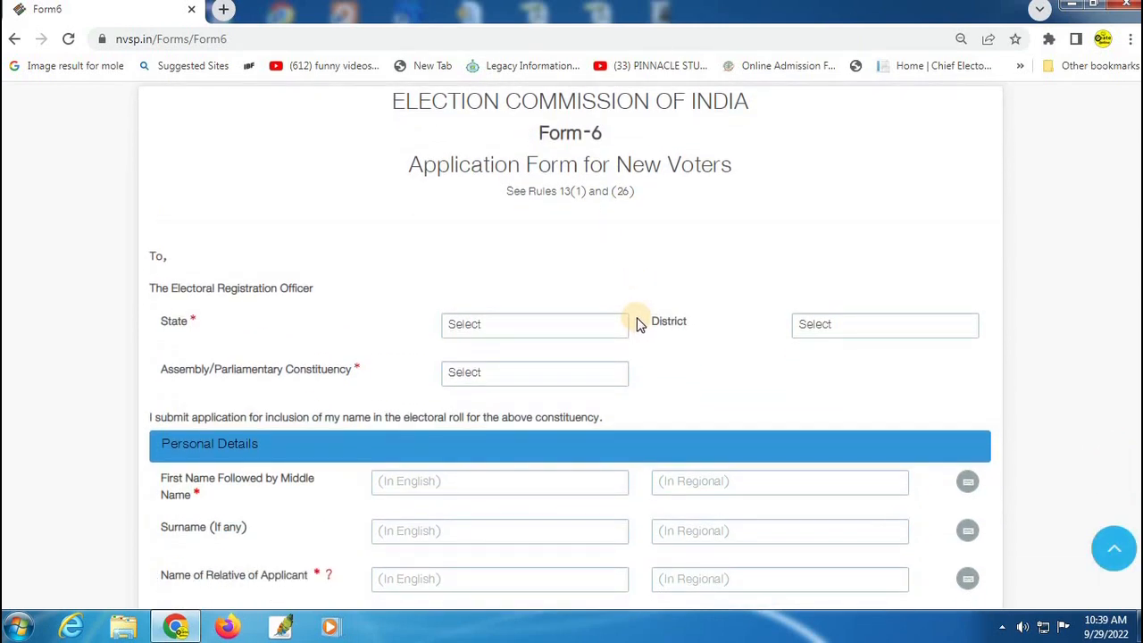
scroll(647, 304, "up", 1)
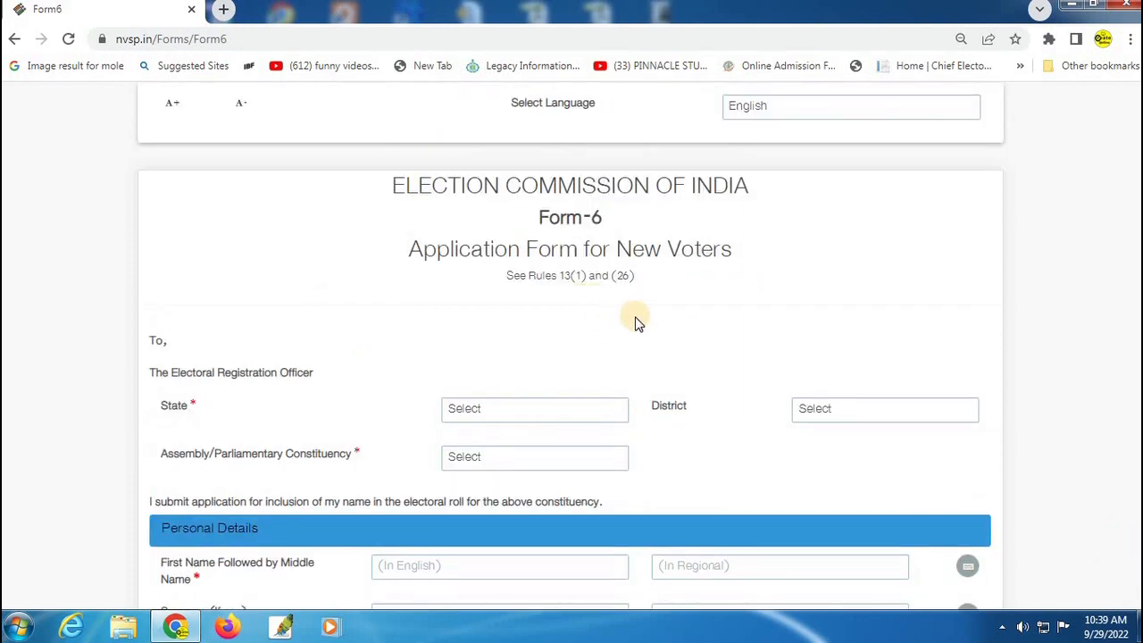
scroll(638, 323, "down", 1)
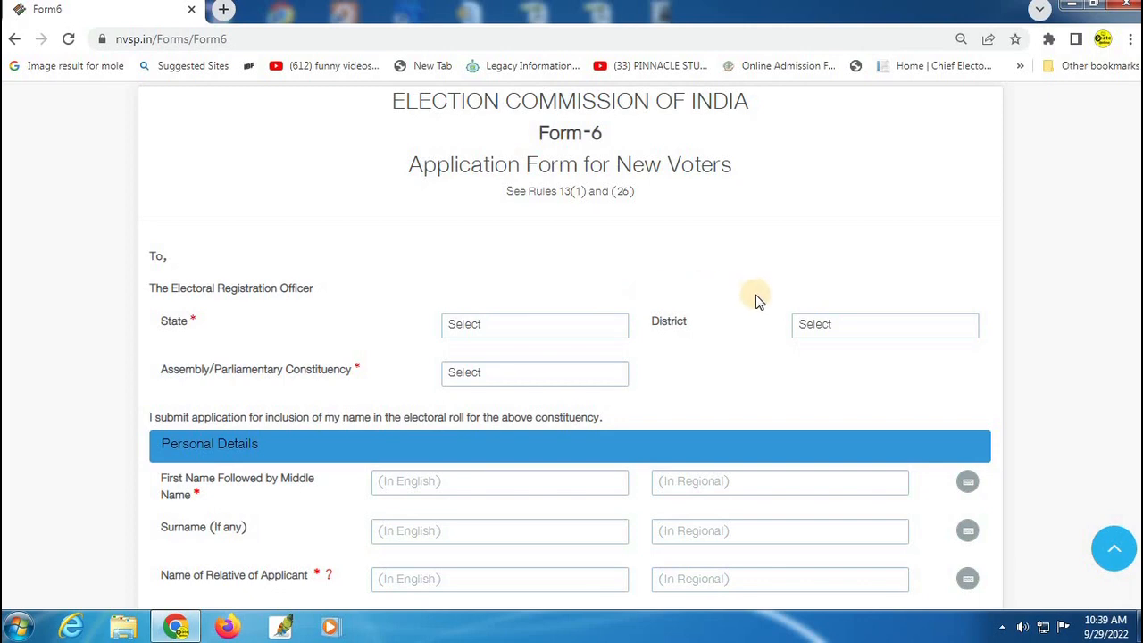
scroll(756, 298, "up", 2)
left_click(780, 198)
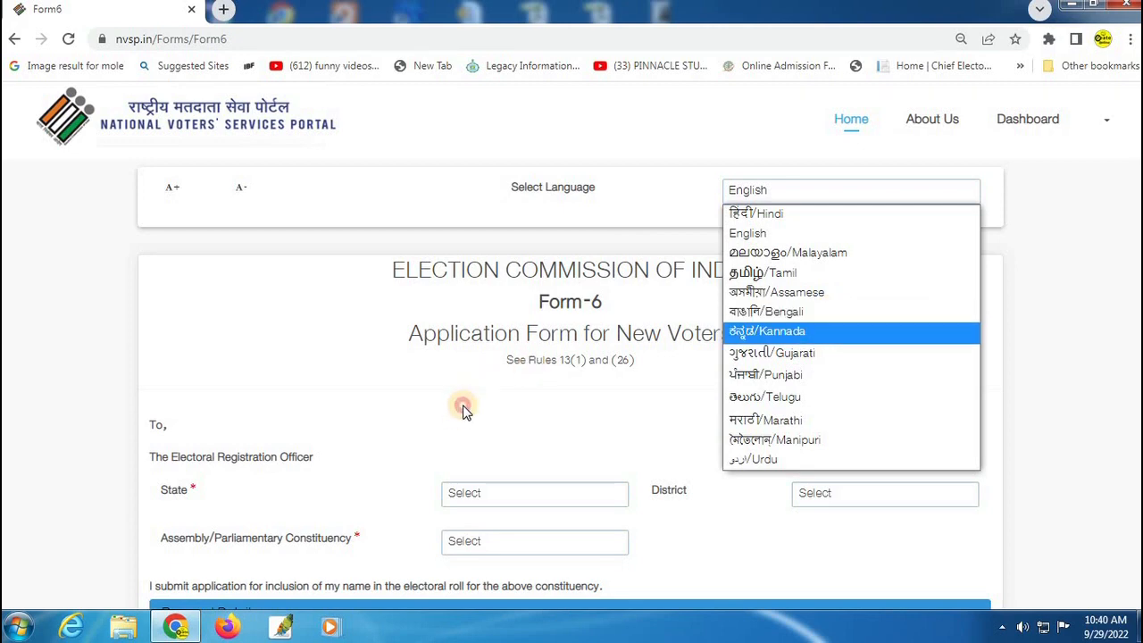
- Set the state to West Bengal and the district to SOUTH 24 PARGANAS
scroll(510, 370, "down", 3)
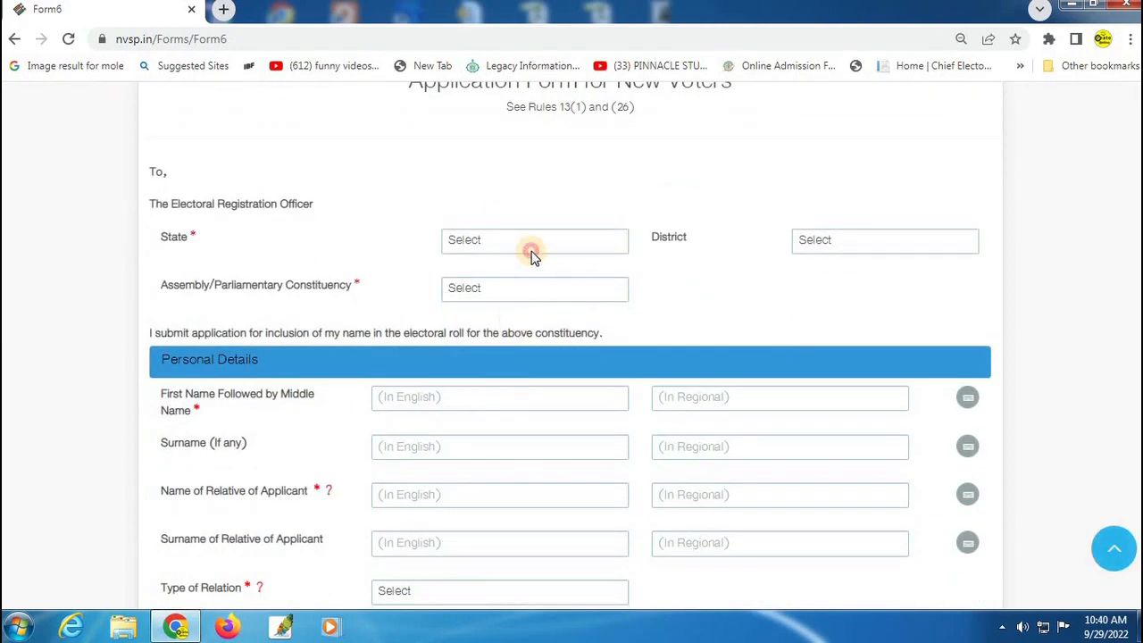
left_click(533, 248)
scroll(527, 447, "down", 5)
left_click(510, 597)
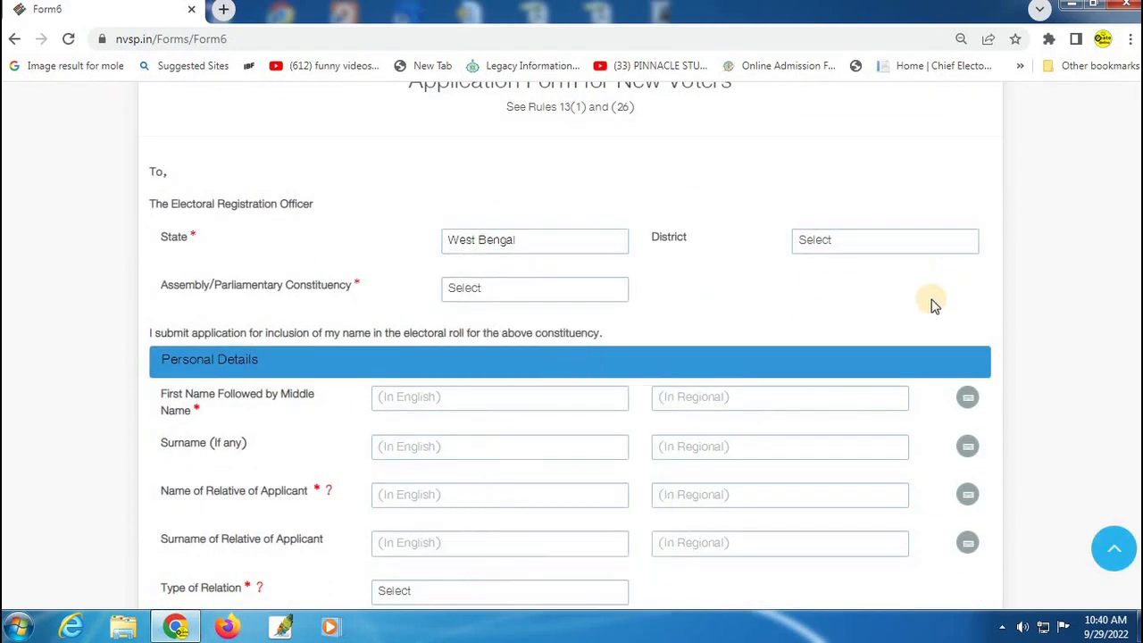
left_click(888, 242)
left_click(857, 459)
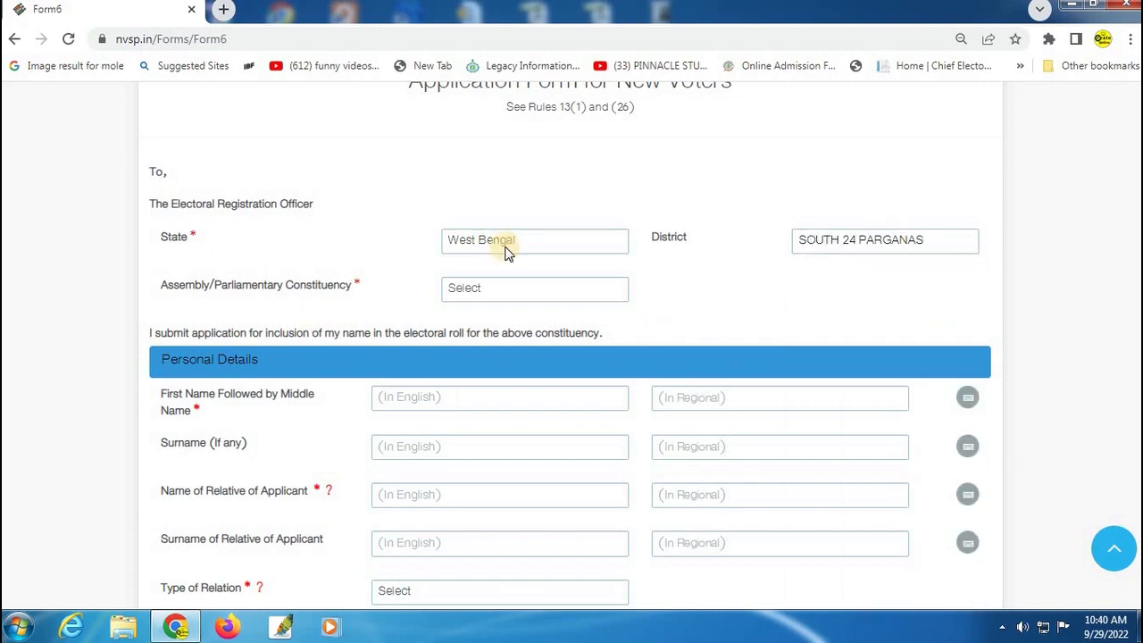
- Choose Sonarpur Uttar as the Assembly/Parliamentary Constituency
left_click(492, 290)
scroll(514, 447, "down", 3)
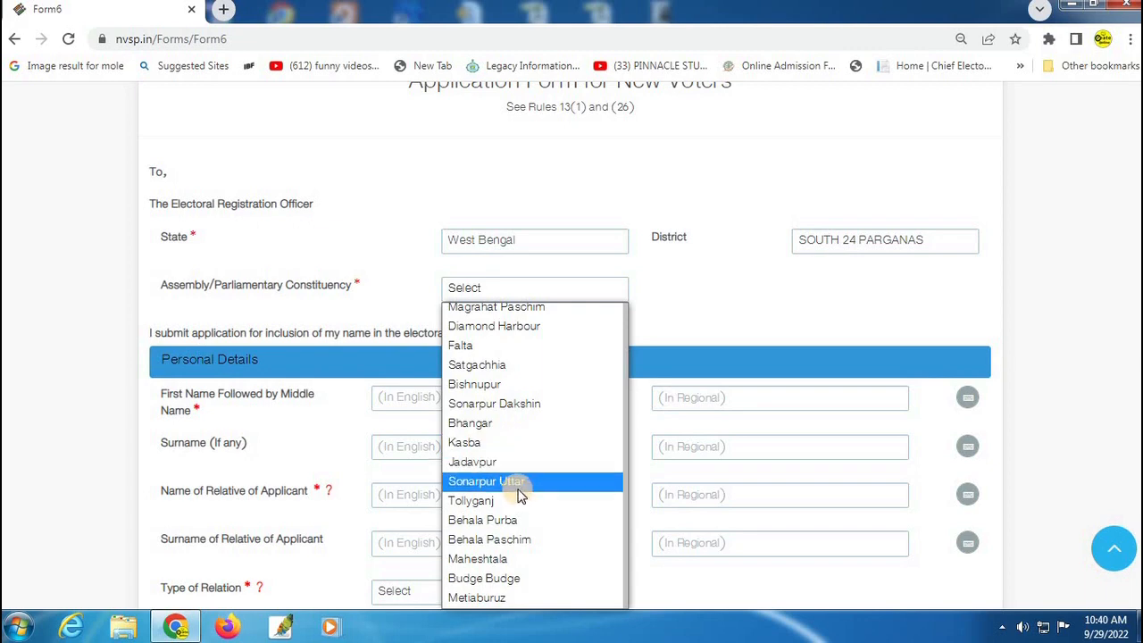
left_click(522, 483)
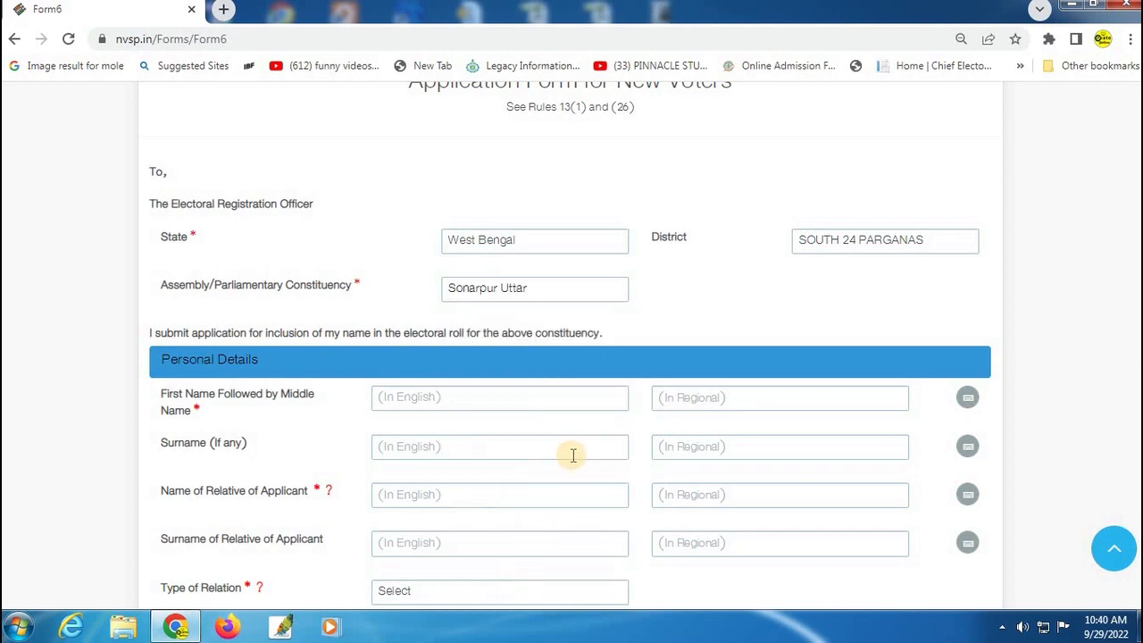
- Examine the English and regional first name fields in Personal Details, including the on-screen keyboard for regional text
scroll(574, 455, "down", 2)
scroll(706, 308, "down", 1)
scroll(1093, 337, "up", 1)
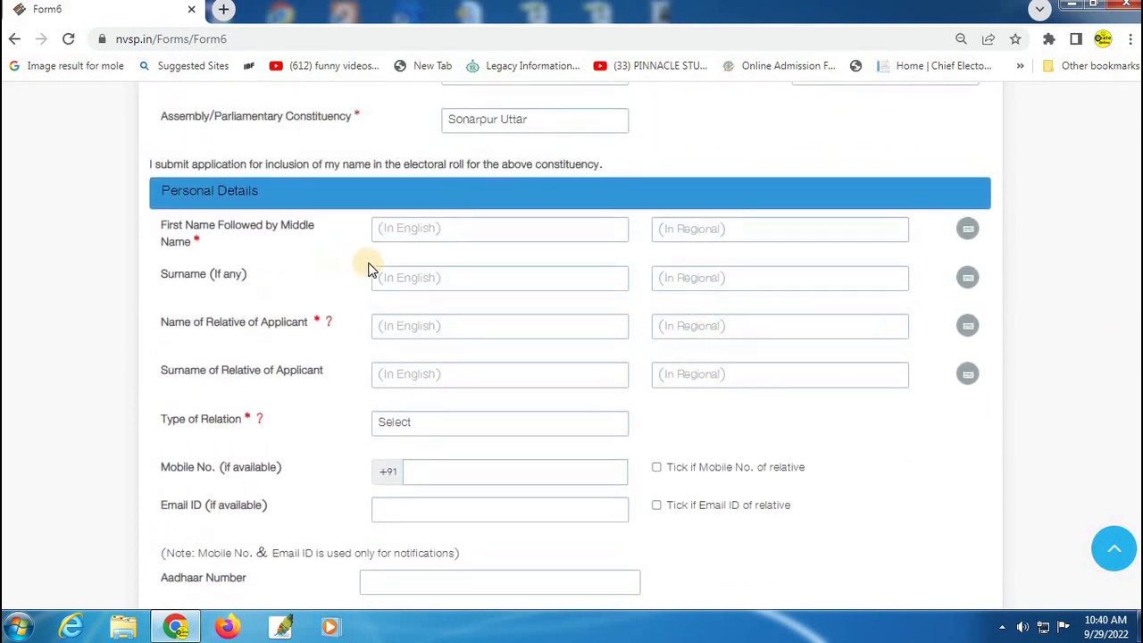
left_click_drag(345, 211, 616, 251)
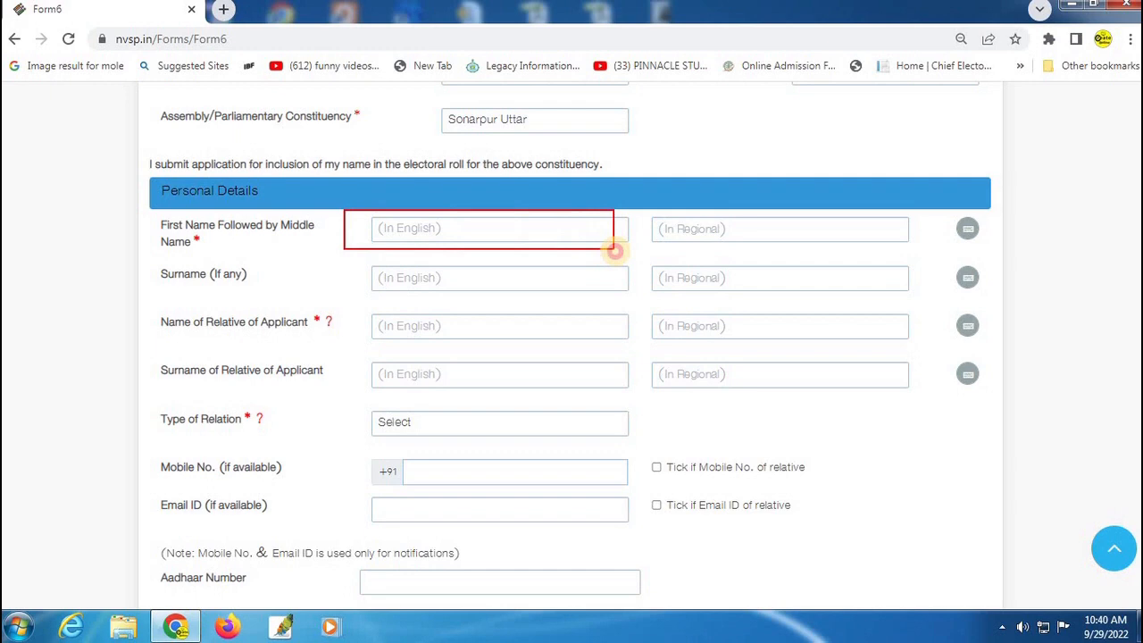
left_click_drag(632, 209, 911, 262)
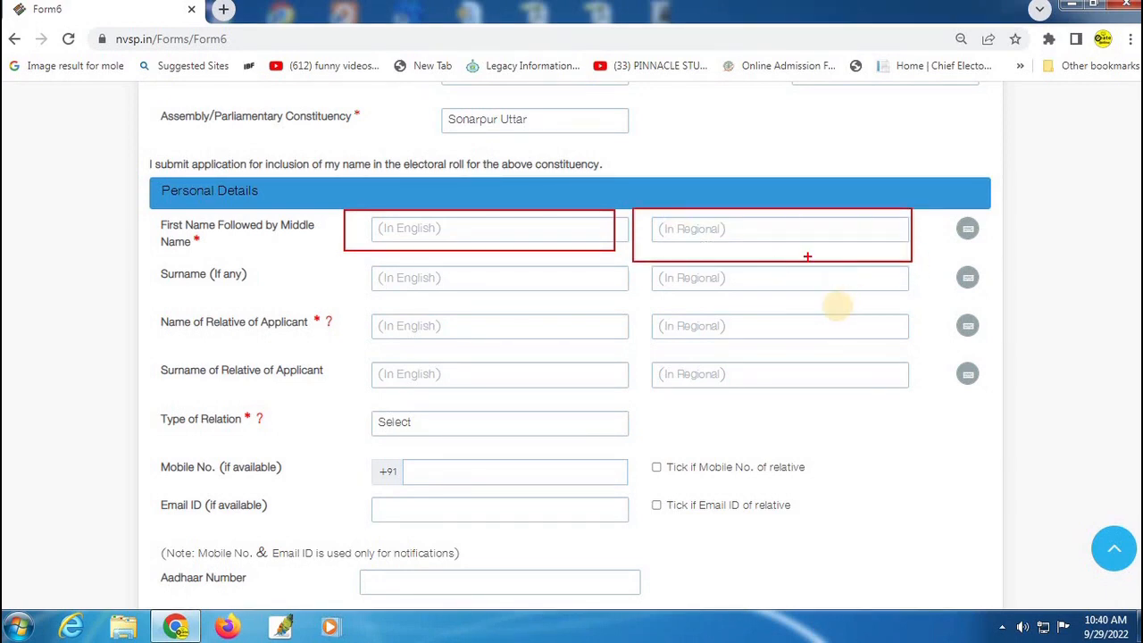
left_click(970, 232)
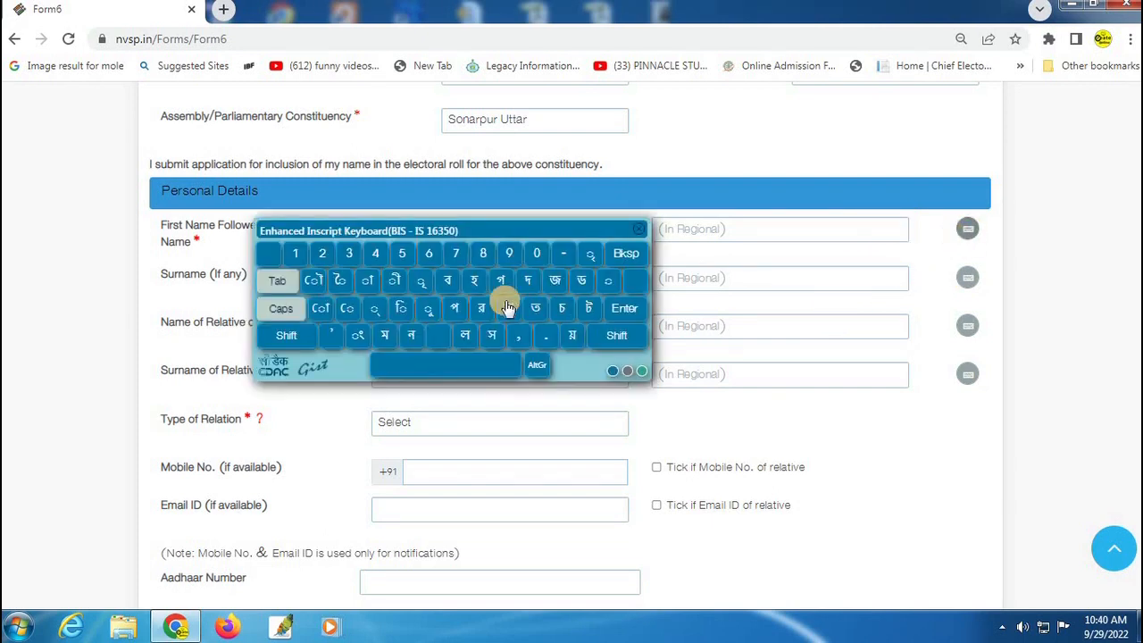
left_click(638, 232)
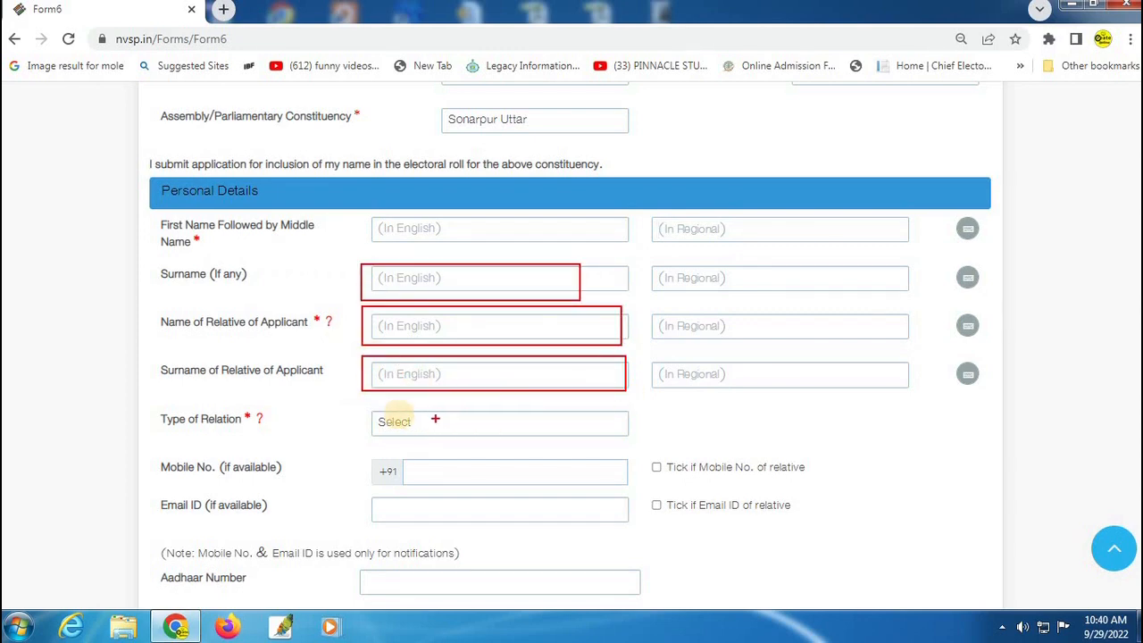
- Review the options offered for the type of relation and the applicant's gender without choosing any
left_click(424, 430)
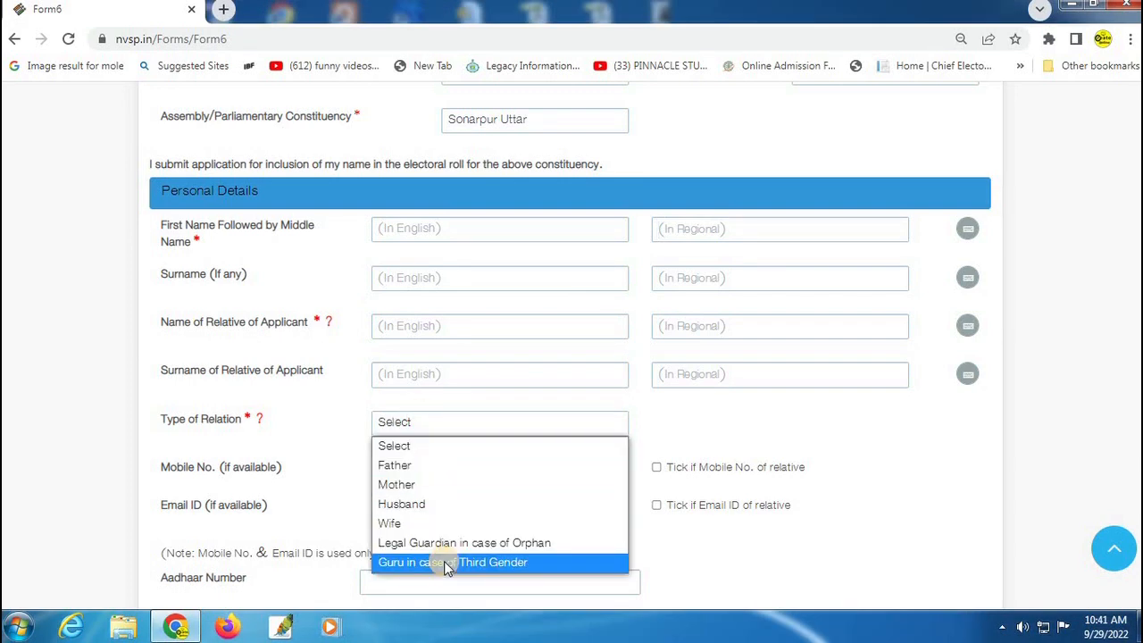
left_click(568, 419)
scroll(572, 420, "down", 3)
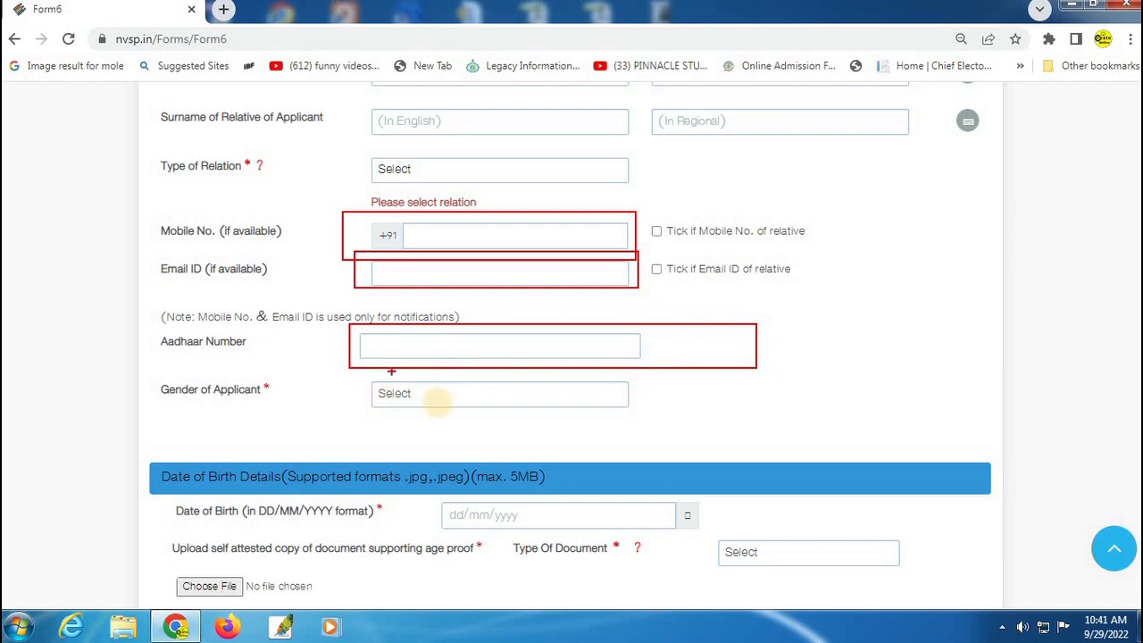
left_click(445, 397)
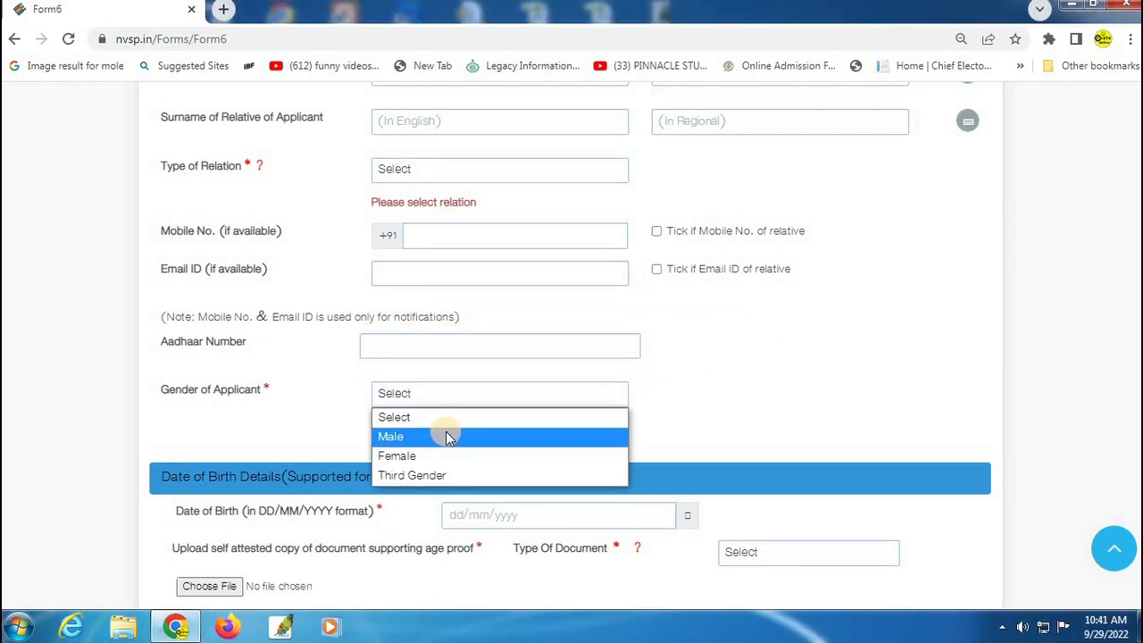
left_click(776, 391)
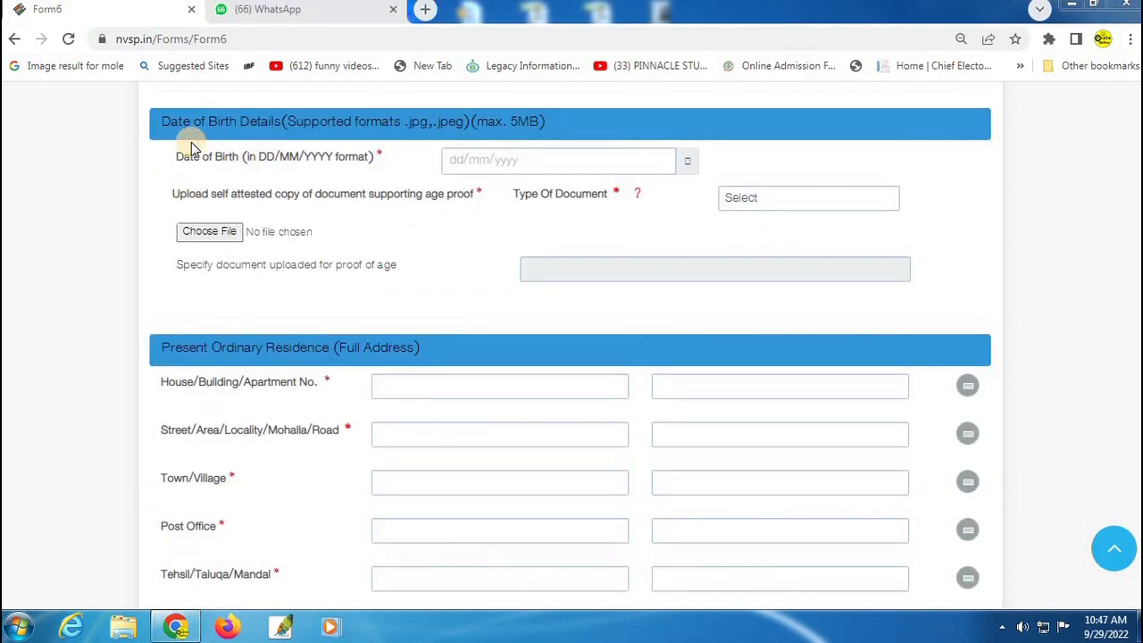
- Inspect the Date of Birth Details section, including the calendar's selectable years, without picking a date
left_click_drag(128, 99, 459, 137)
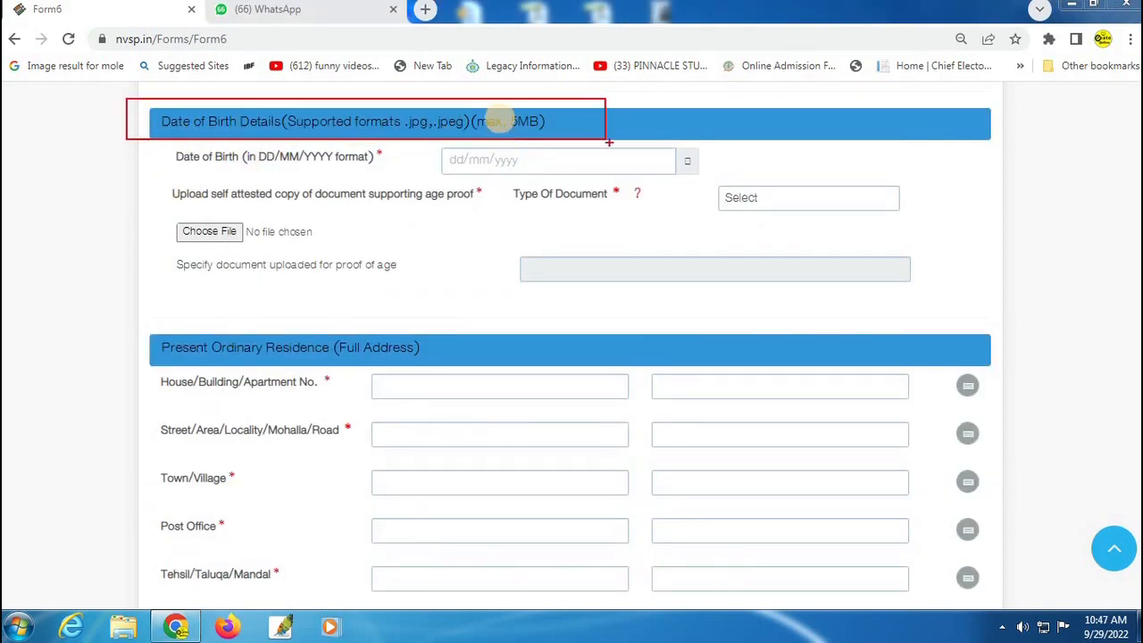
left_click(483, 160)
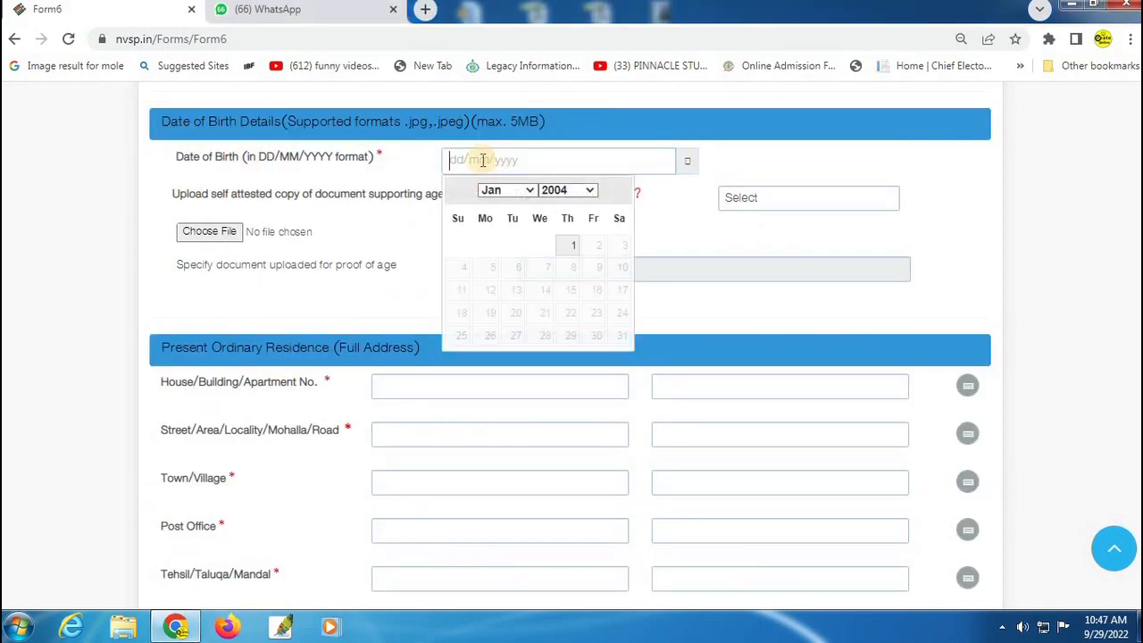
left_click(585, 192)
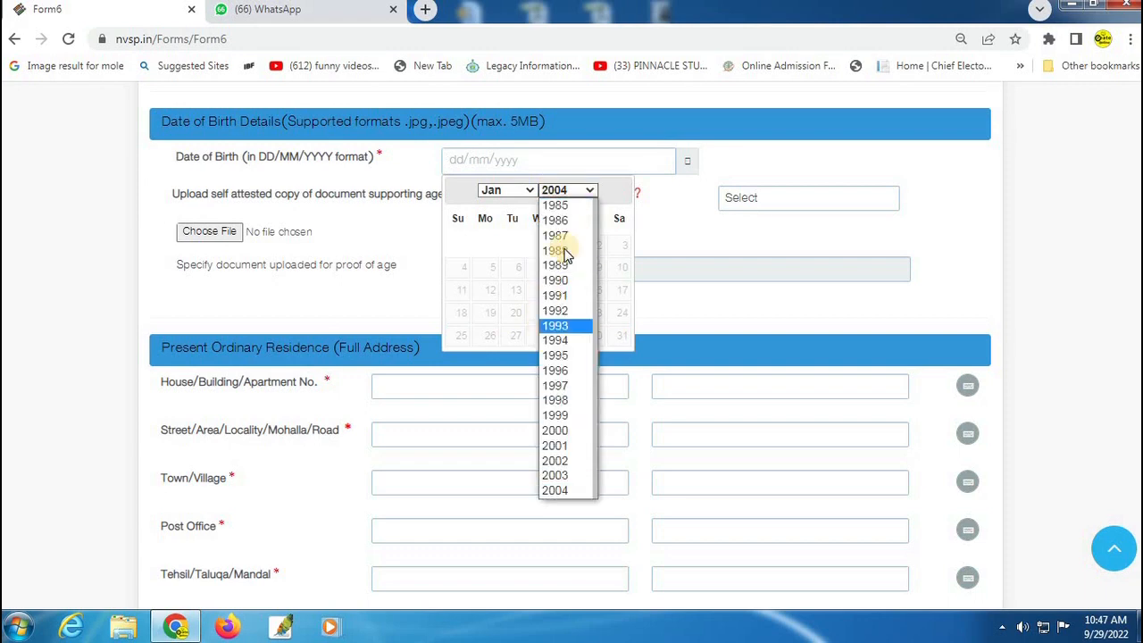
left_click(743, 257)
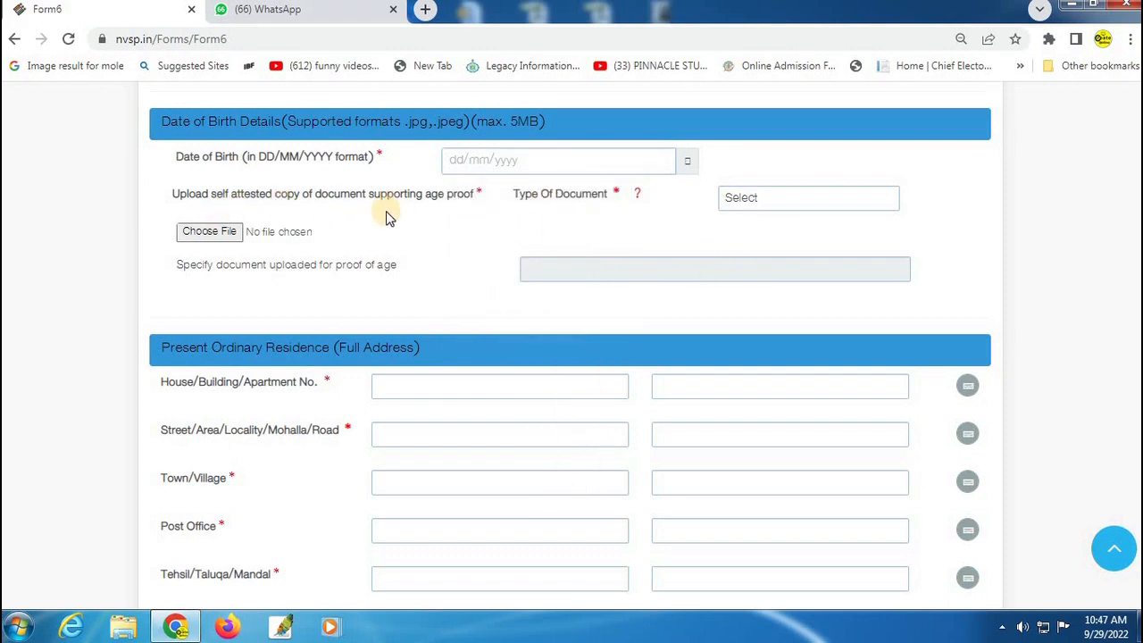
- Review the accepted age-proof documents and set the document type to Aadhaar Card
left_click_drag(155, 173, 515, 214)
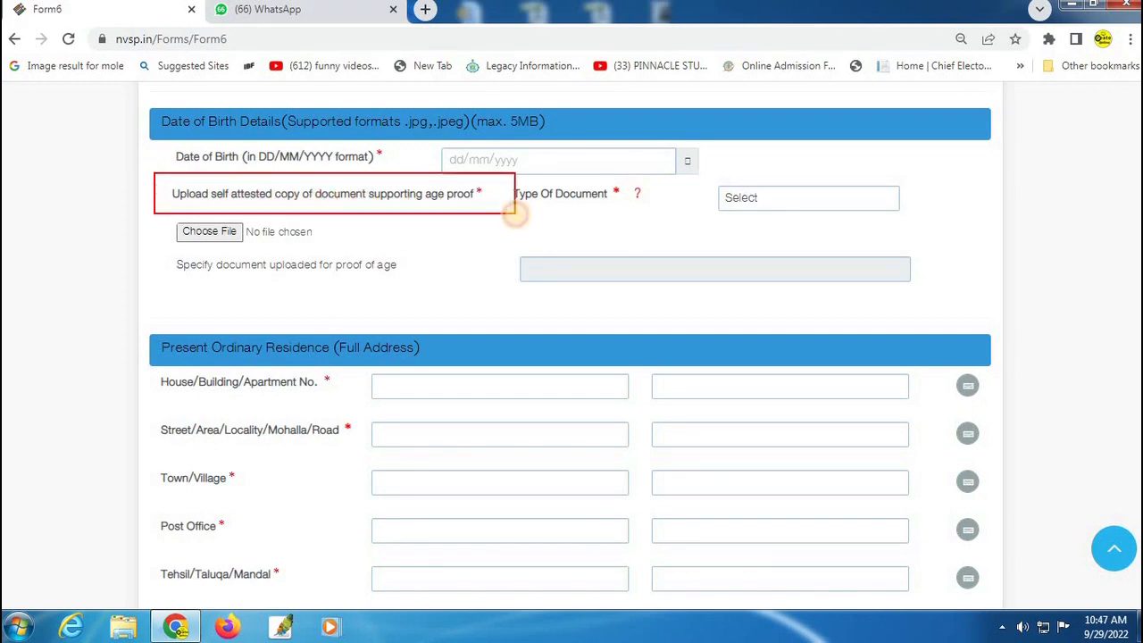
left_click(824, 205)
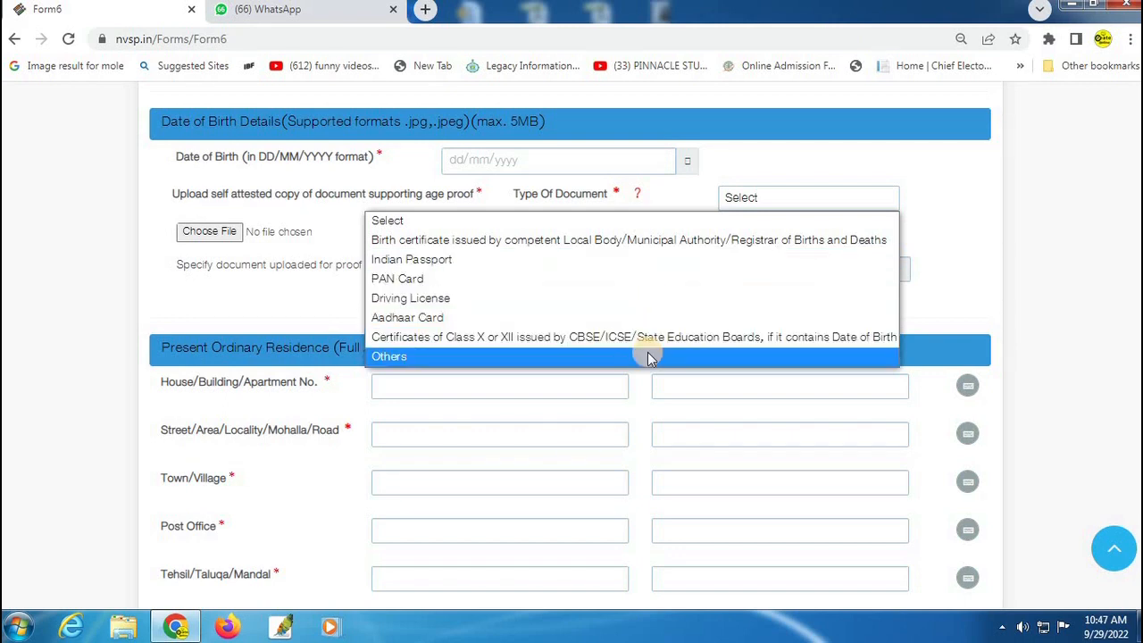
left_click(637, 259)
left_click(821, 202)
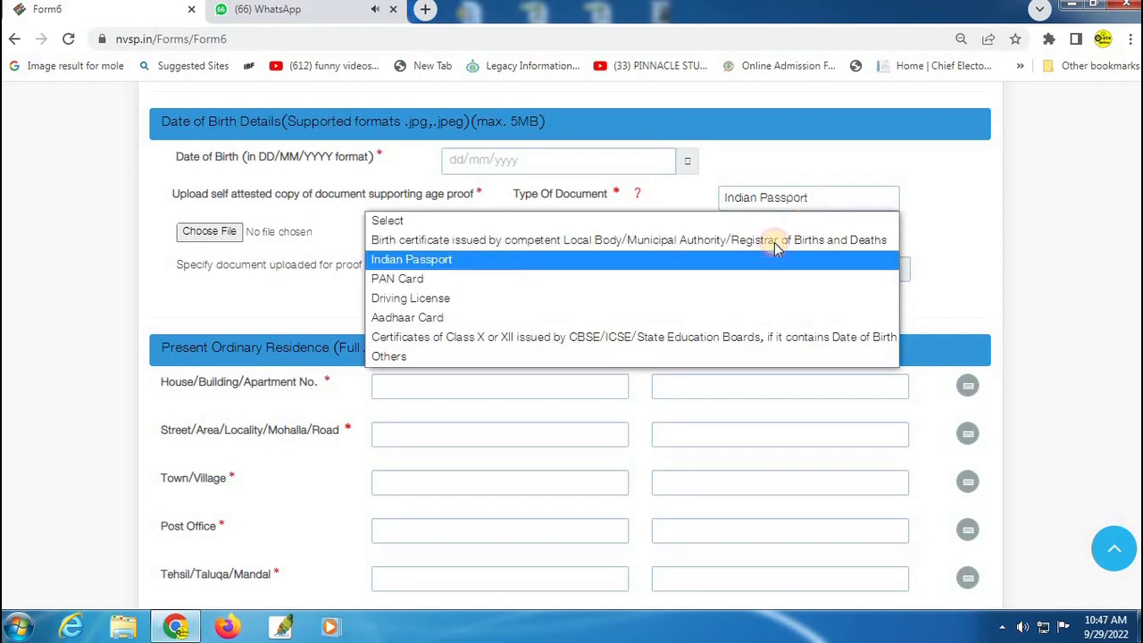
left_click(695, 266)
left_click(815, 203)
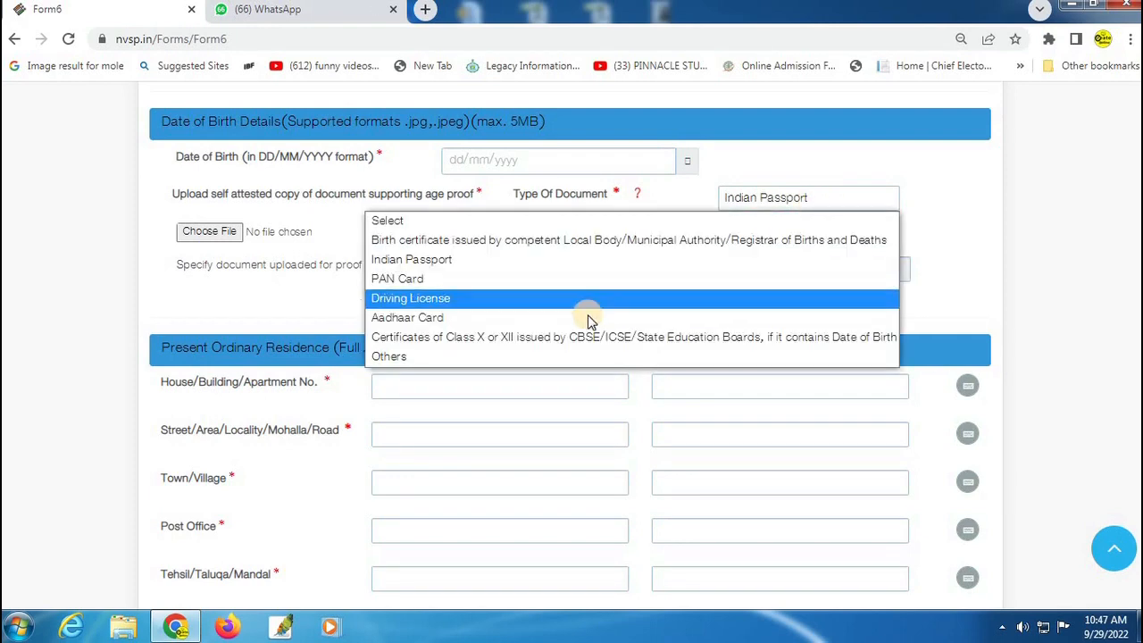
left_click(582, 322)
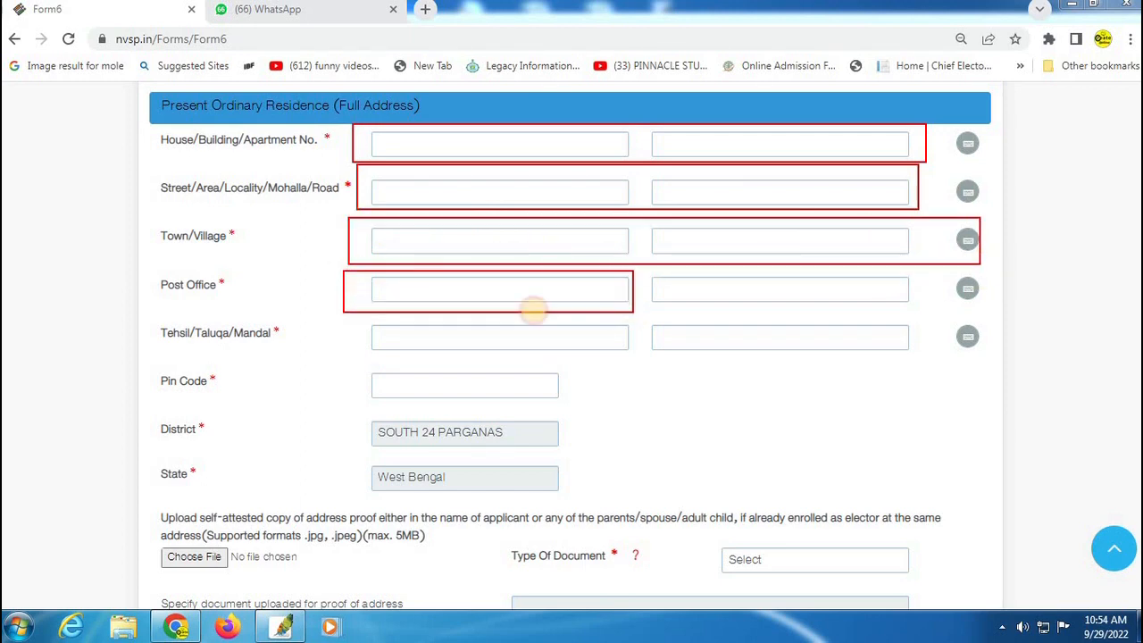
- Review the present residence address fields, the address-proof upload requirements and the accepted address document types
left_click_drag(356, 315, 634, 364)
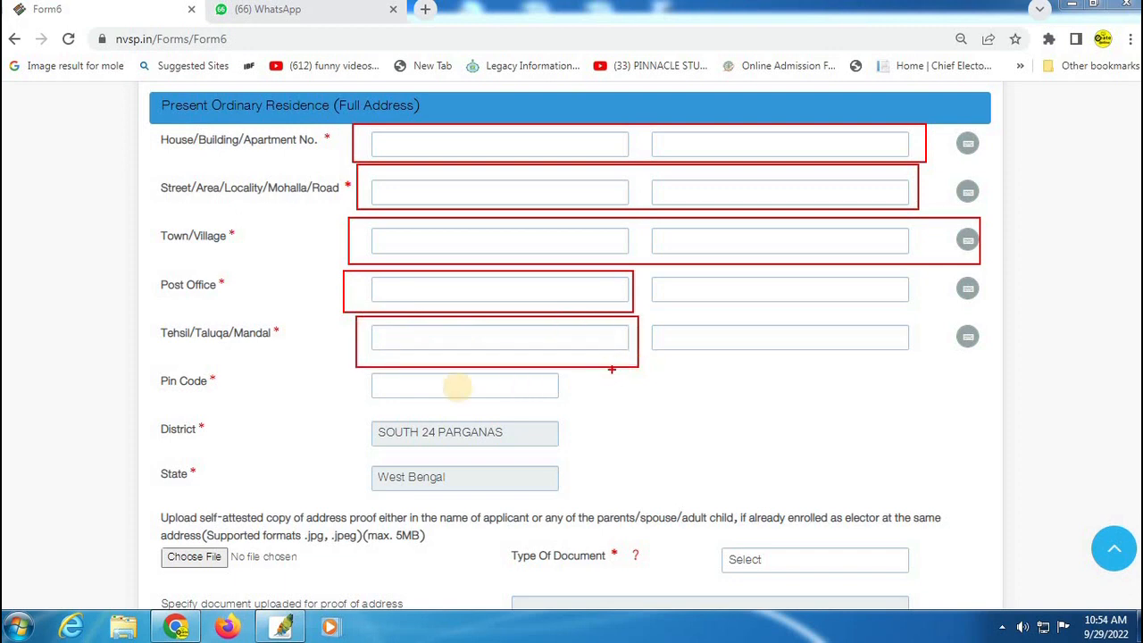
scroll(234, 295, "down", 3)
mouse_move(134, 244)
left_mouse_down()
mouse_move(345, 306)
mouse_move(971, 334)
left_mouse_up()
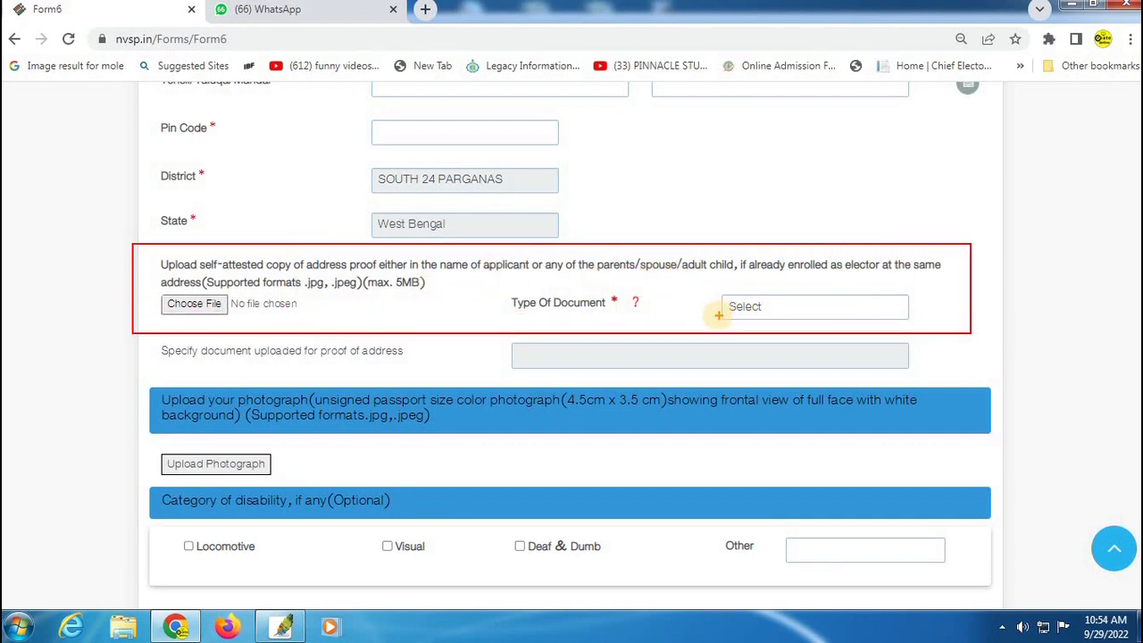
left_click(806, 312)
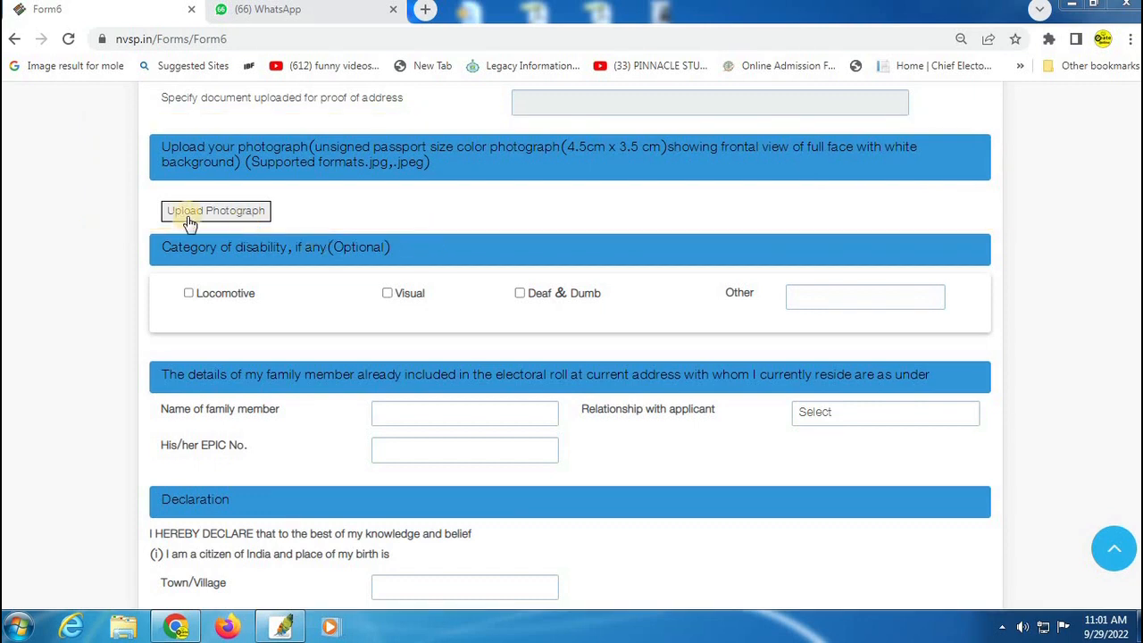
- Load PHOTO.jpg into the photo editing tool as the applicant's photograph
left_click(190, 216)
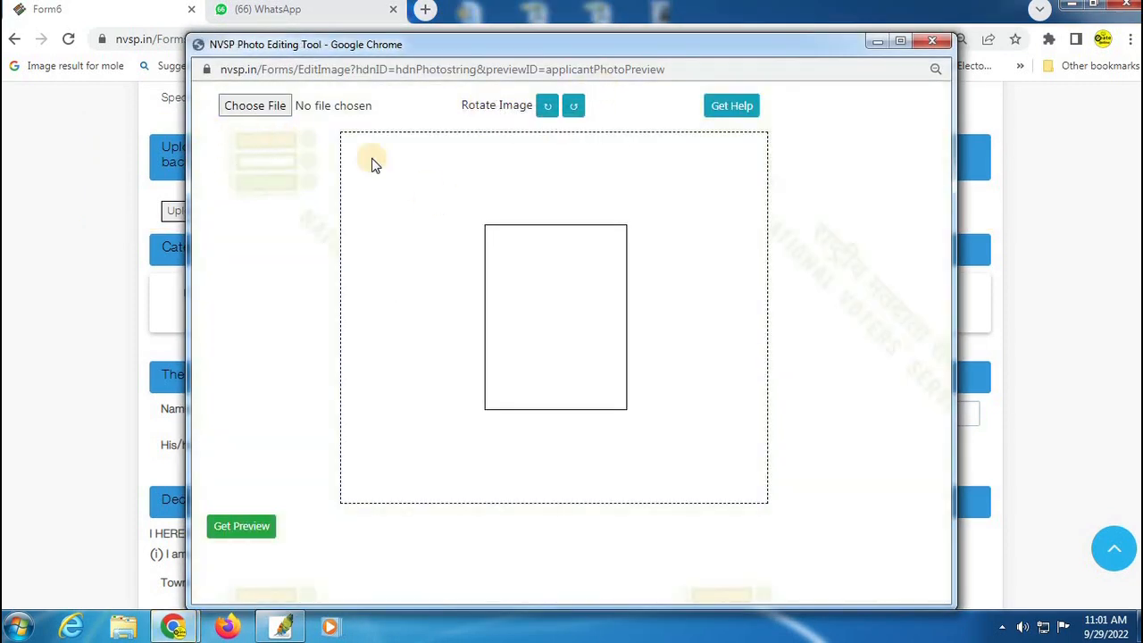
left_click(548, 185)
double_click(461, 130)
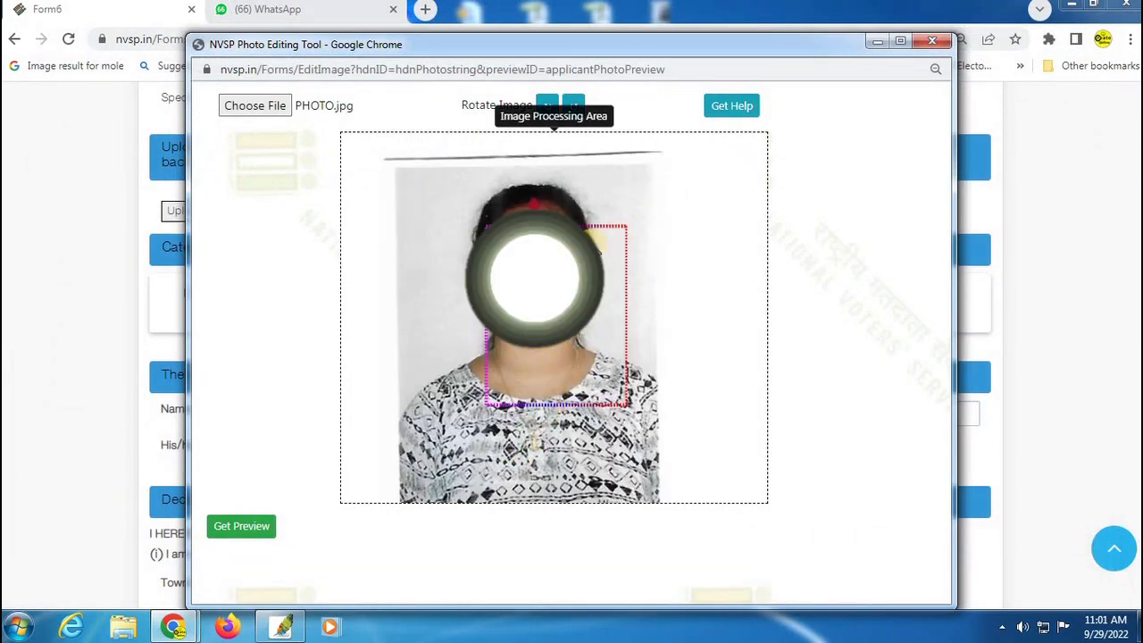
- Reposition and shrink the applicant's photo to fit the crop frame, check the preview and save it to the form
left_click_drag(587, 330, 624, 334)
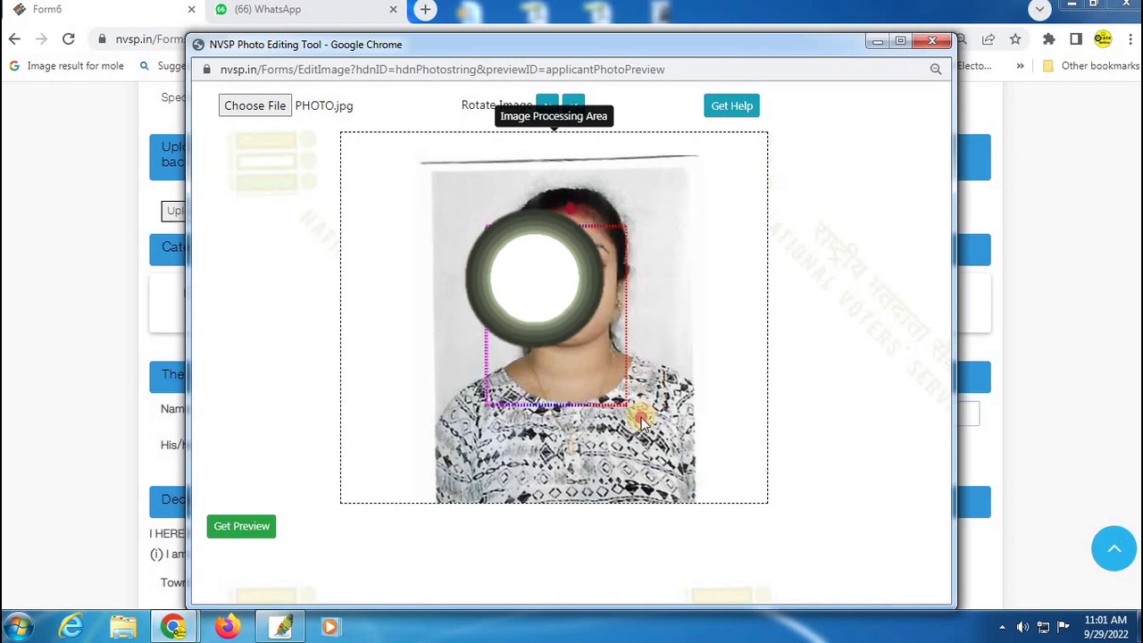
scroll(726, 344, "down", 3)
scroll(616, 356, "down", 2)
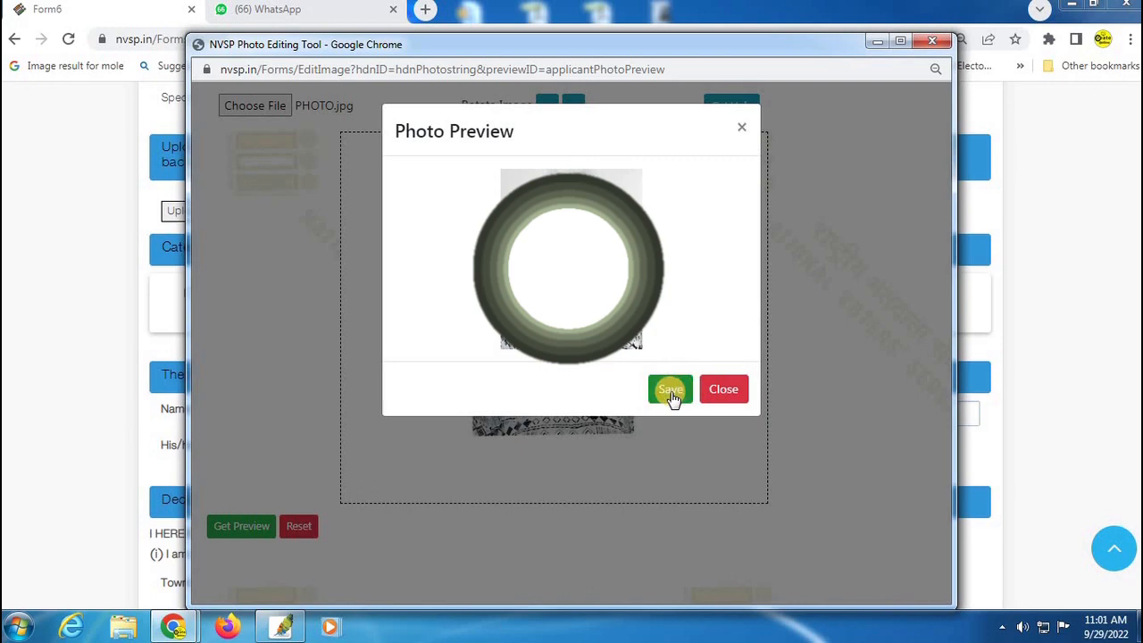
left_click(230, 526)
left_click(671, 393)
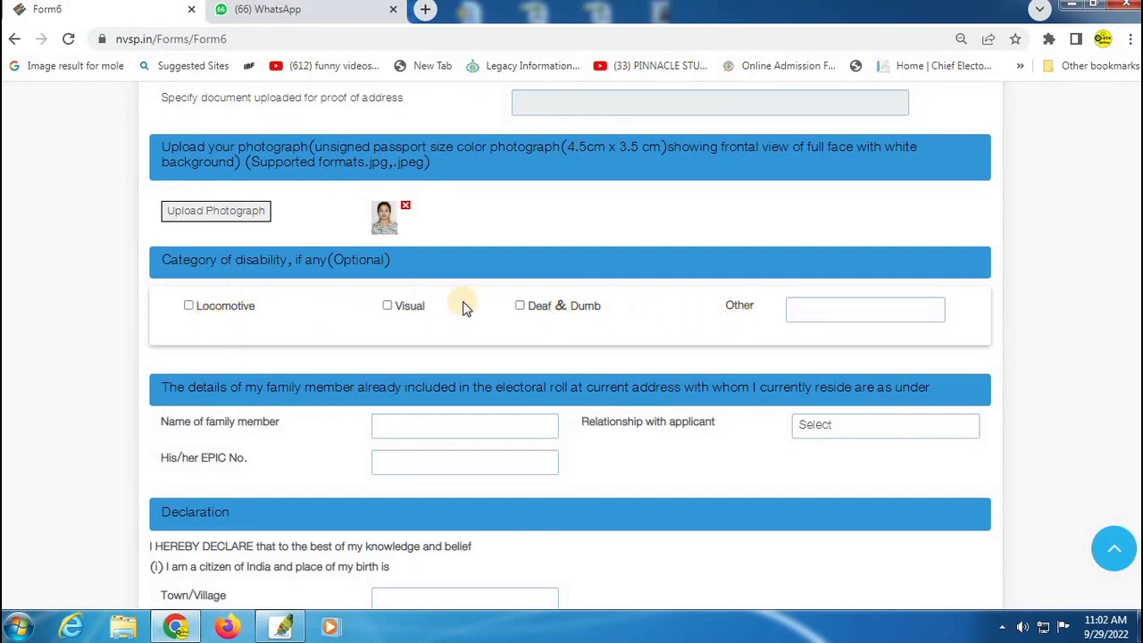
- Review the family member details section, covering the name and EPIC number fields and the options for relationship with the applicant
scroll(521, 334, "down", 3)
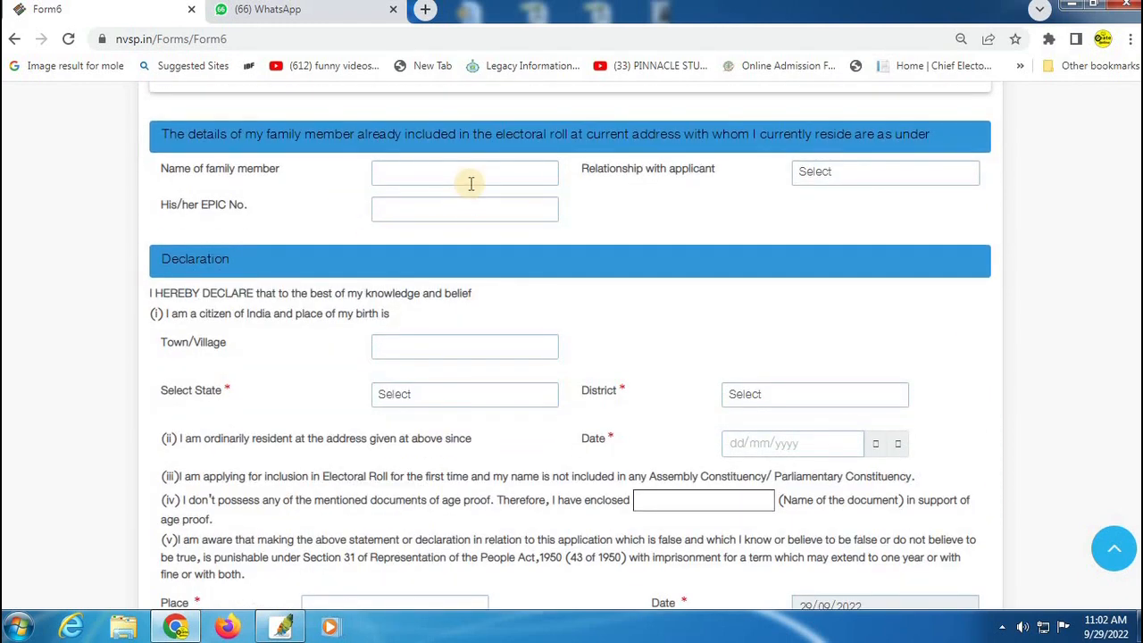
left_click_drag(109, 107, 801, 255)
left_click_drag(959, 244, 1032, 240)
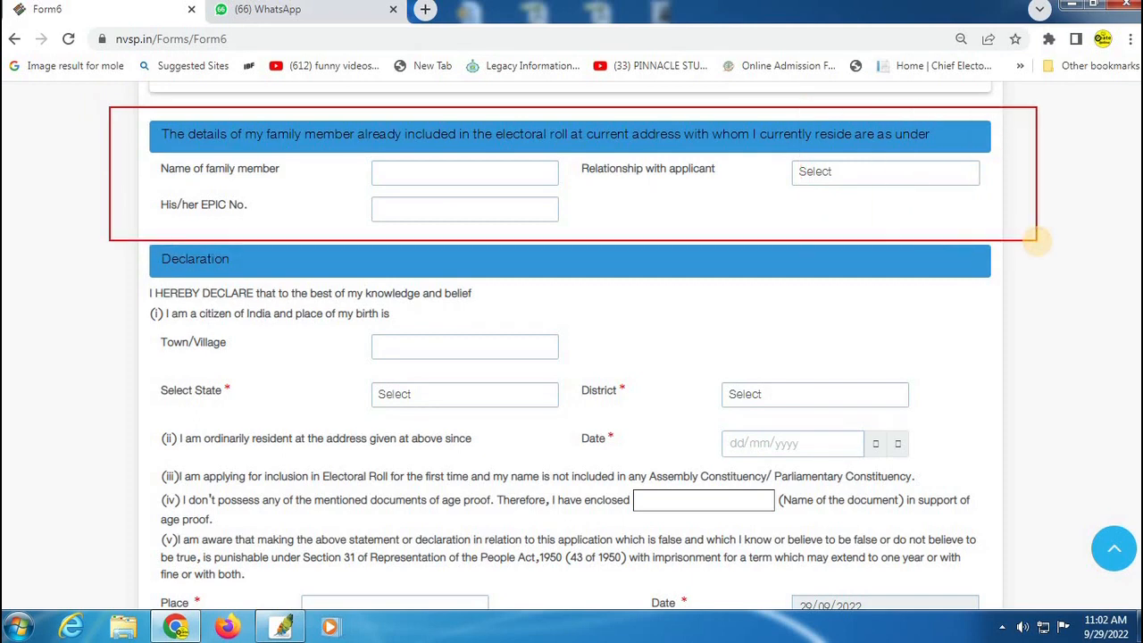
key("Escape")
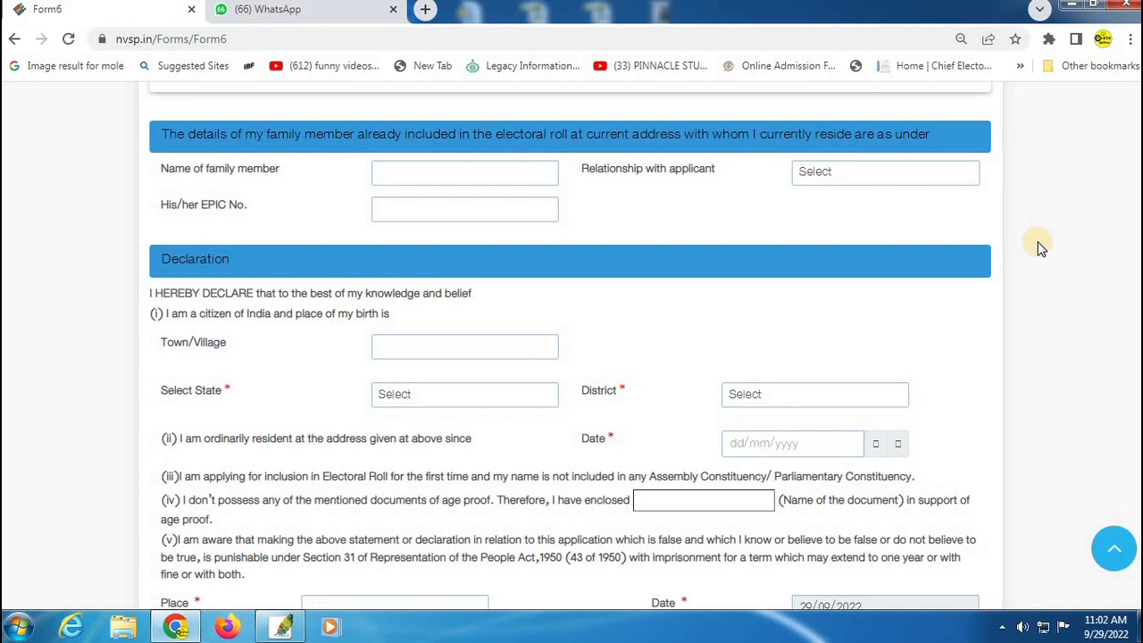
left_click_drag(346, 157, 598, 198)
key("Escape")
left_click(830, 176)
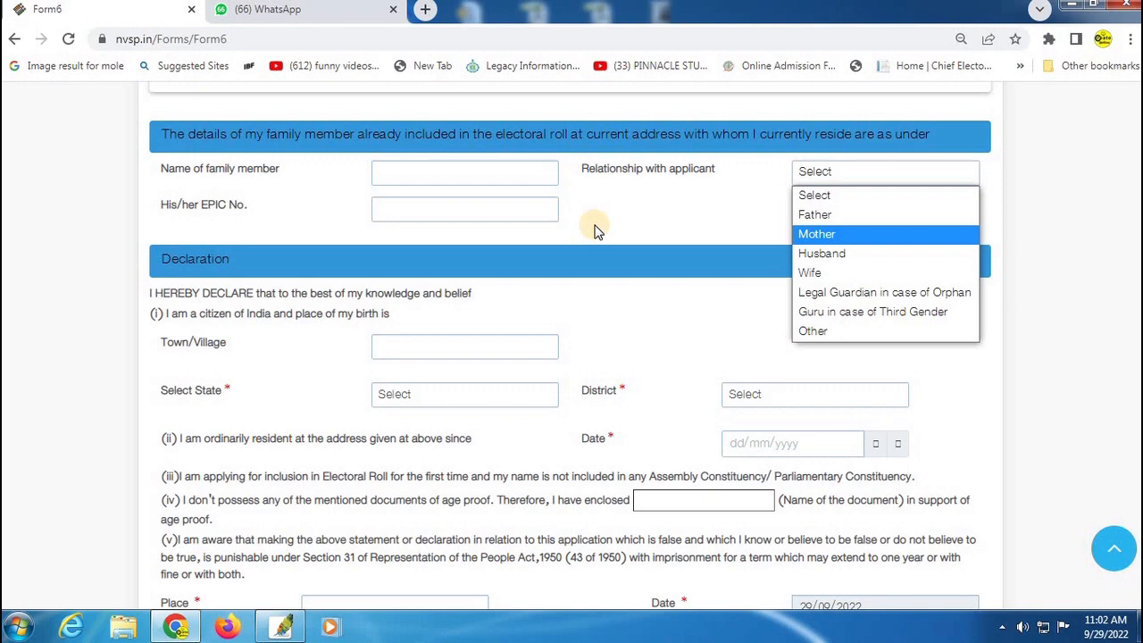
left_click_drag(347, 156, 576, 184)
left_click_drag(346, 189, 579, 231)
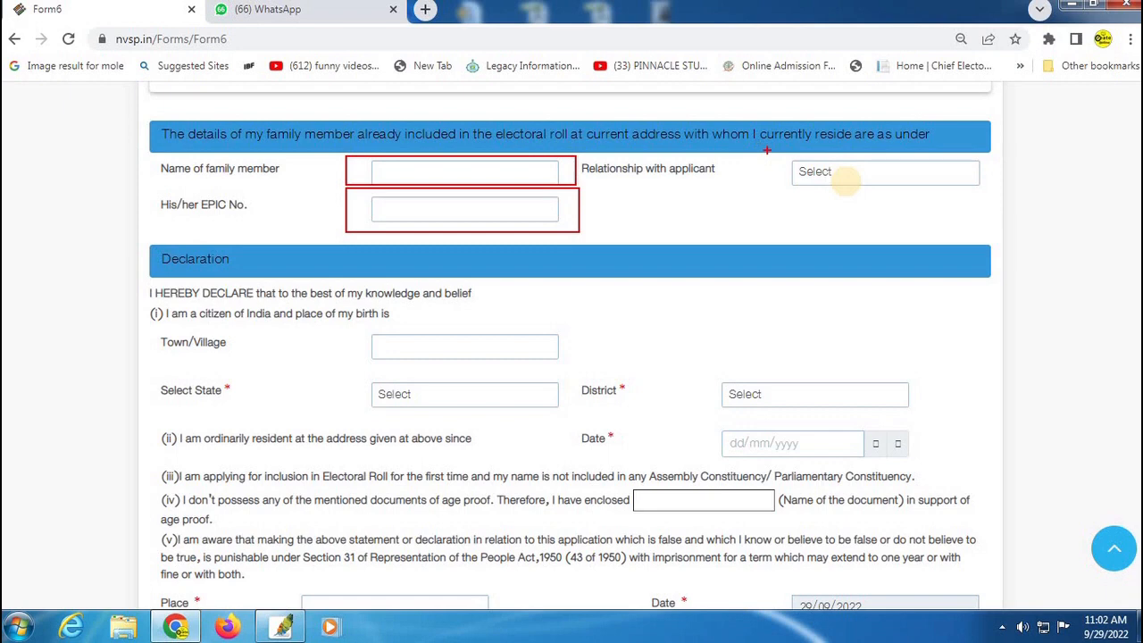
left_click(847, 179)
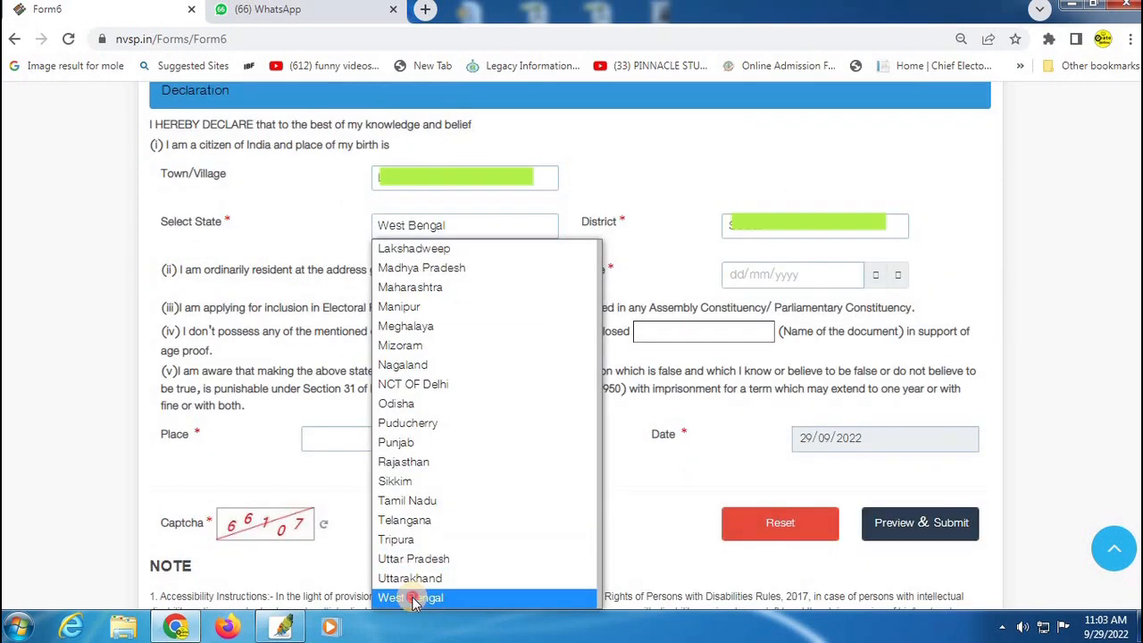
- In the Declaration, set the place-of-birth state to West Bengal and select the applicant's birth district
left_click(408, 601)
left_click(814, 229)
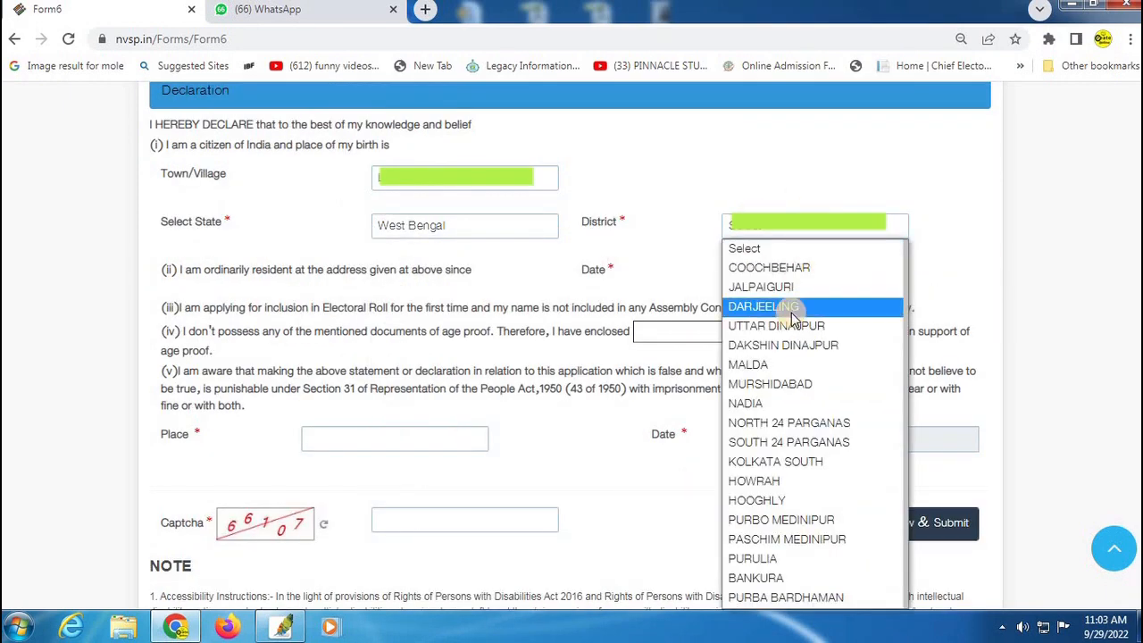
key("s")
key("Return")
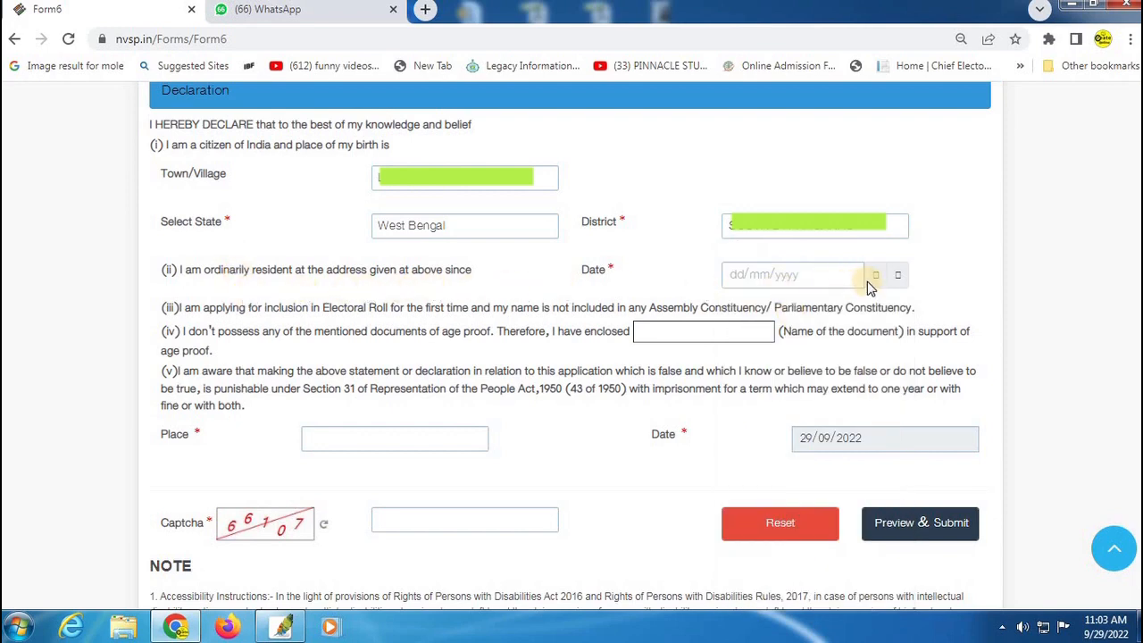
- Set the date since which the applicant has ordinarily resided at the given address to 06/10/2000
left_click(820, 277)
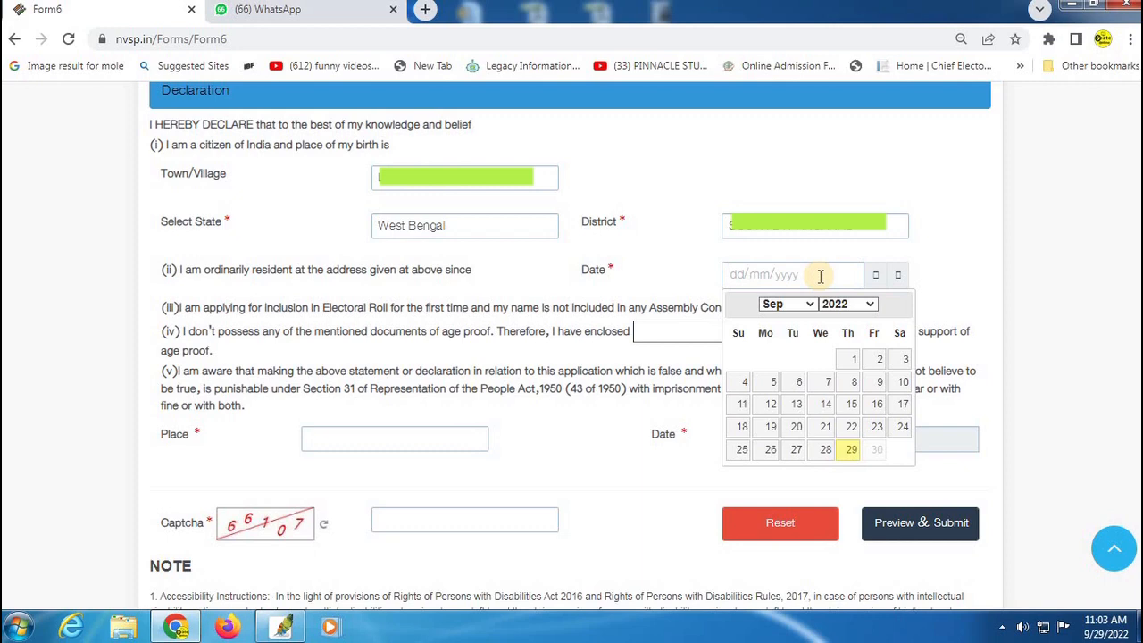
left_click(865, 302)
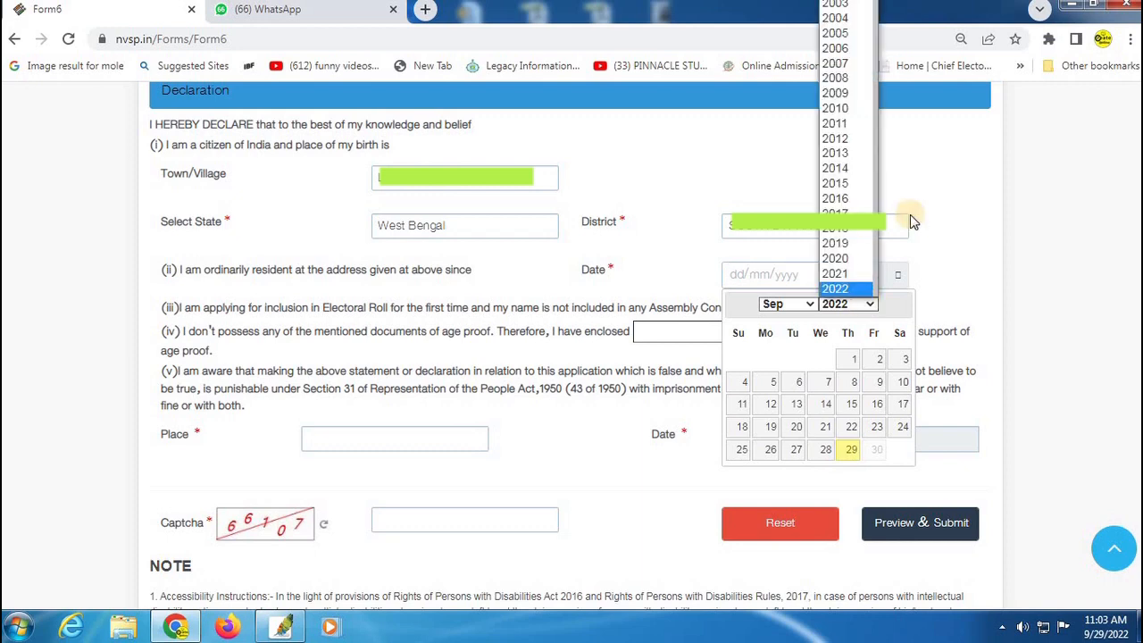
scroll(846, 105, "up", 3)
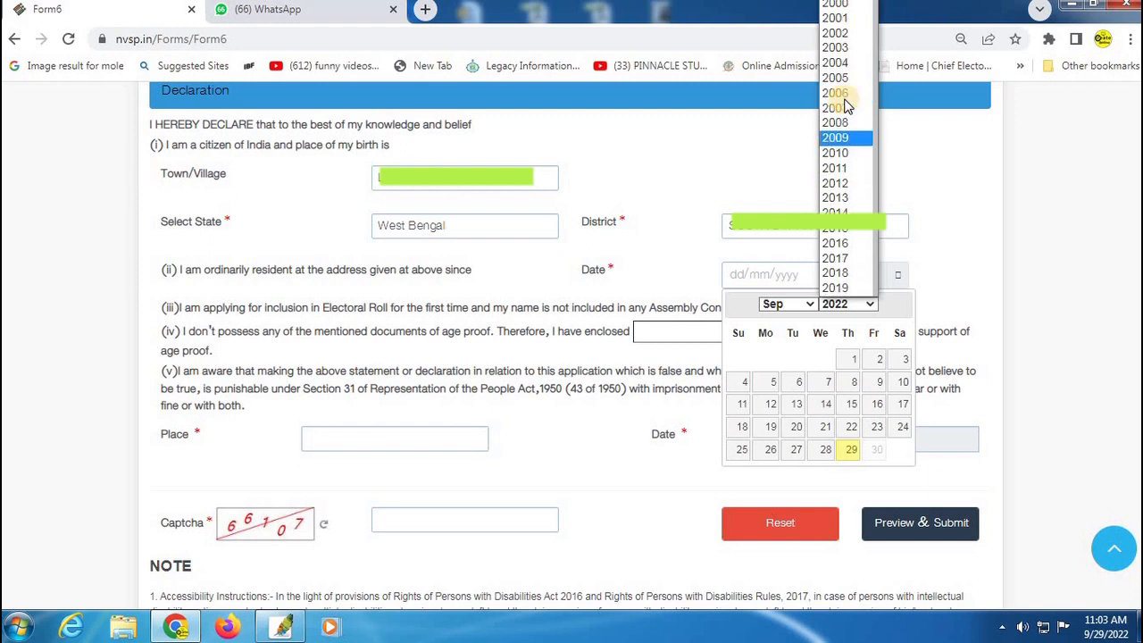
left_click(835, 18)
left_click(880, 359)
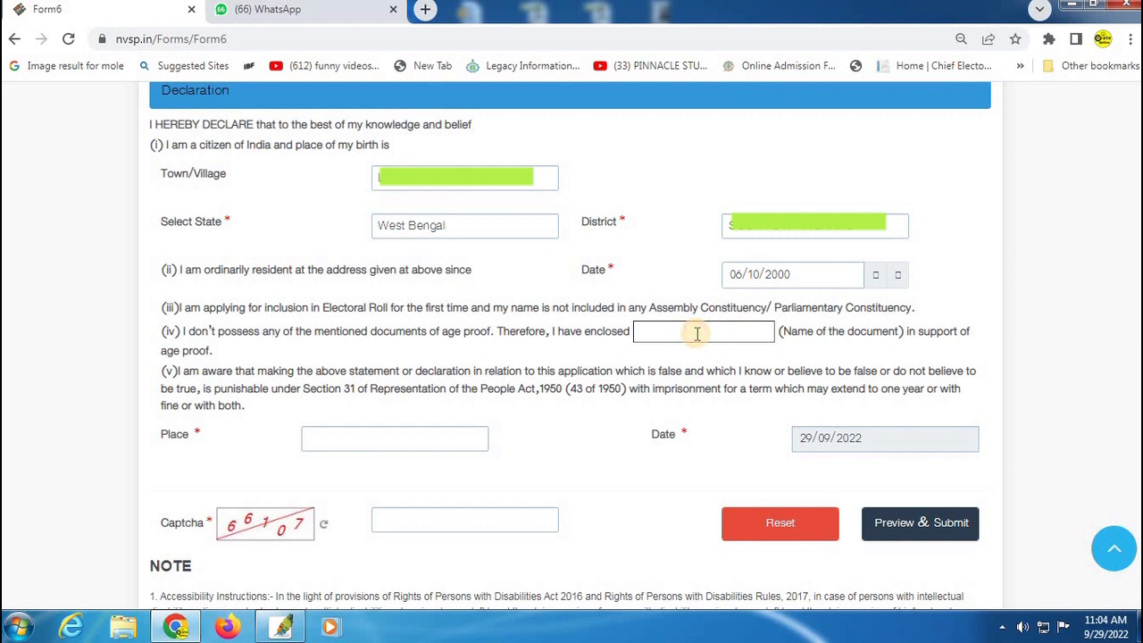
- Generate the preview of the completed Form 6 application and check its contents from start to end
scroll(403, 360, "down", 1)
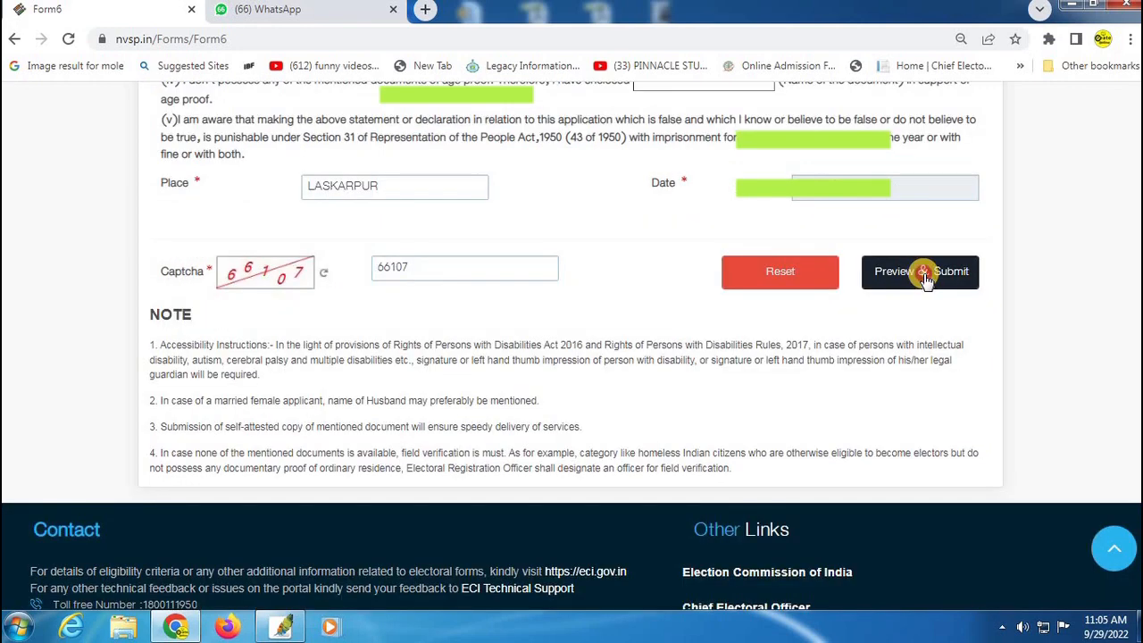
left_click(924, 278)
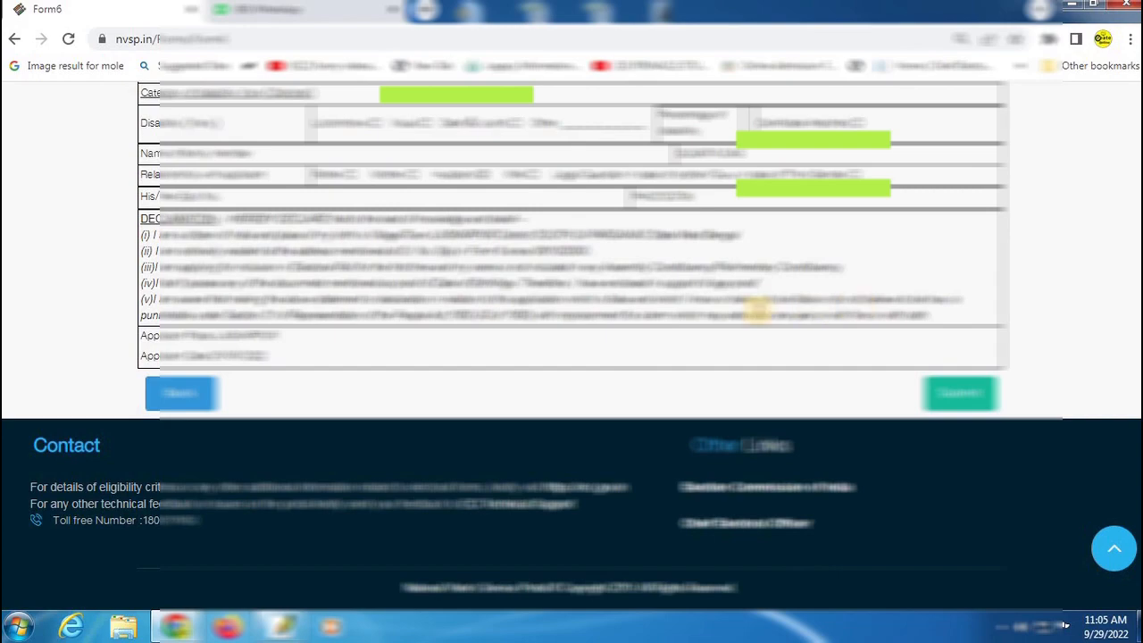
scroll(768, 322, "up", 10)
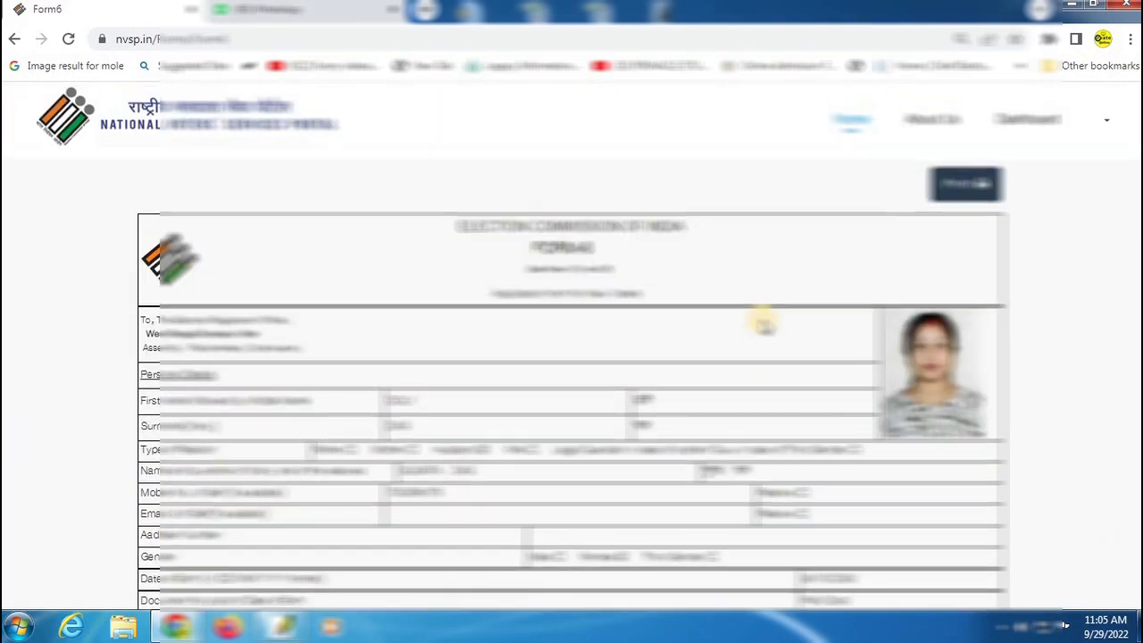
scroll(766, 326, "down", 10)
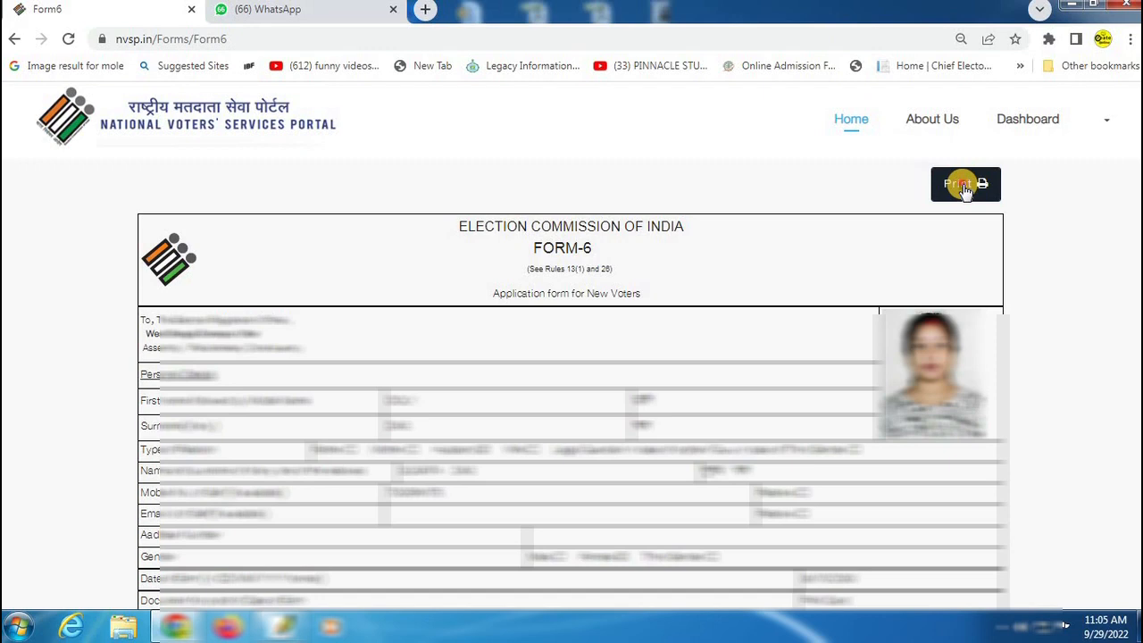
- Print only page 1 of the previewed Form 6 and submit the application
left_click(965, 189)
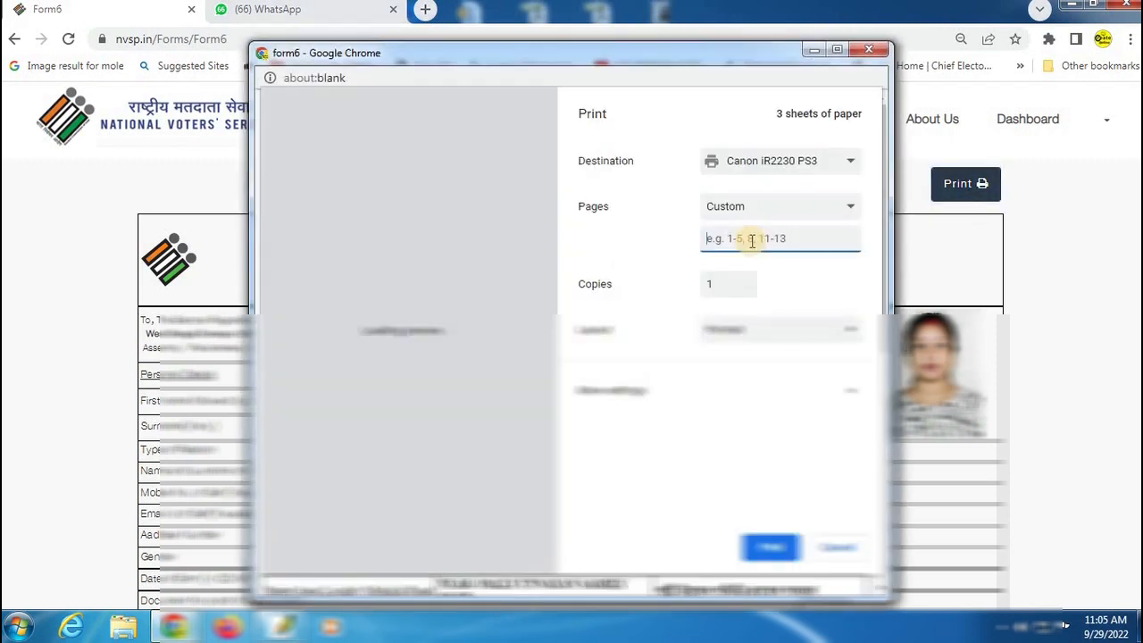
type("1")
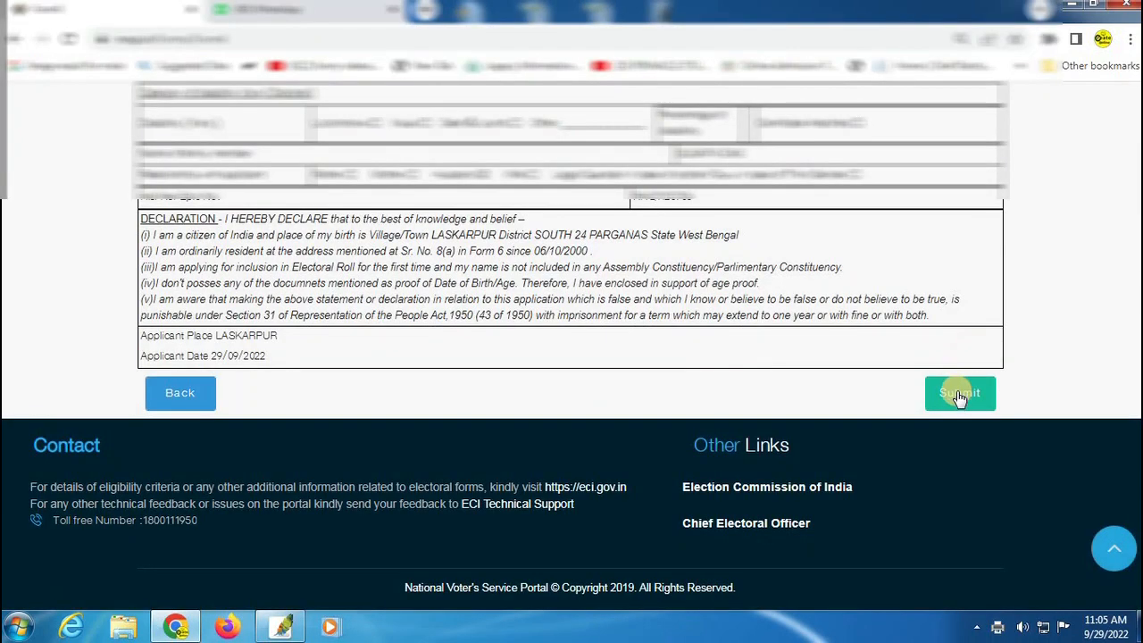
left_click(959, 396)
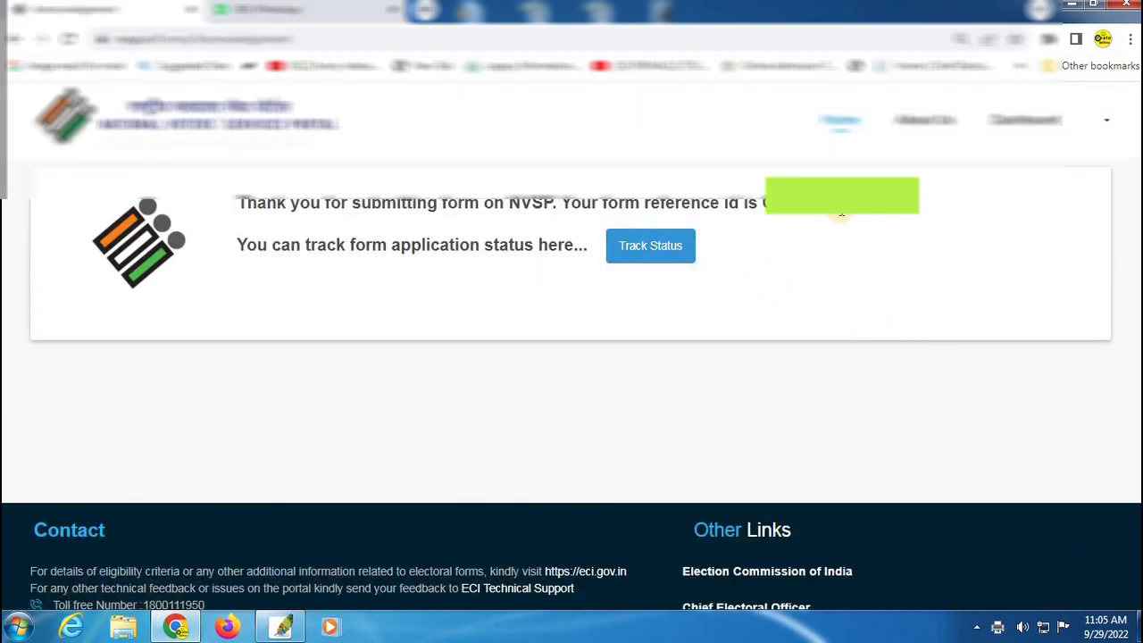
- Print the submission acknowledgement using a custom page range of page 1 only
key("ctrl+p")
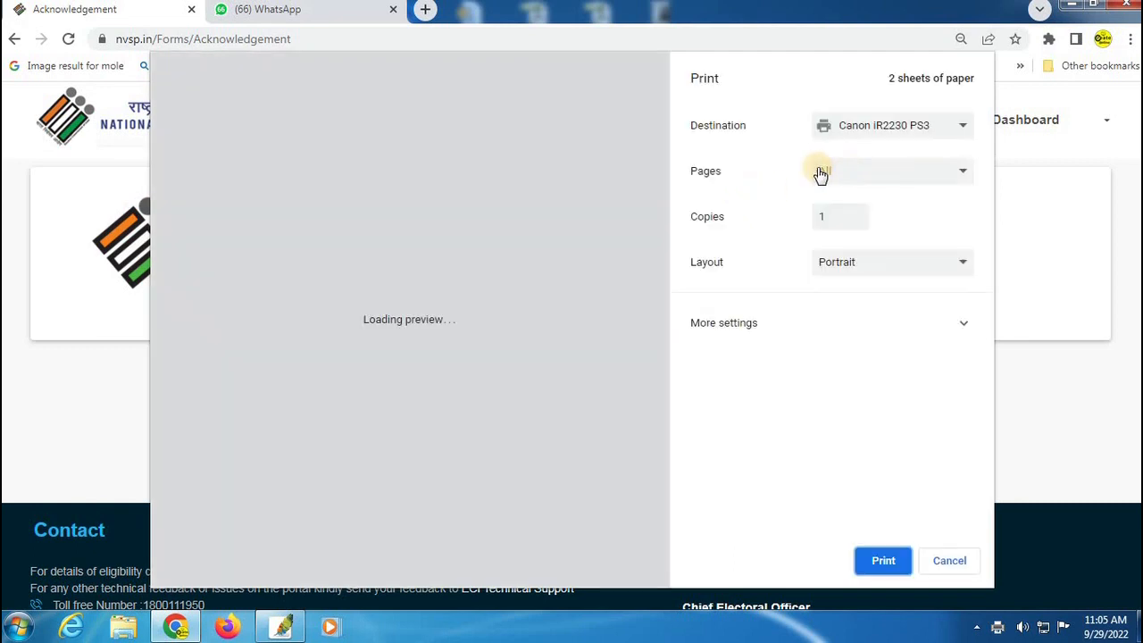
left_click(820, 172)
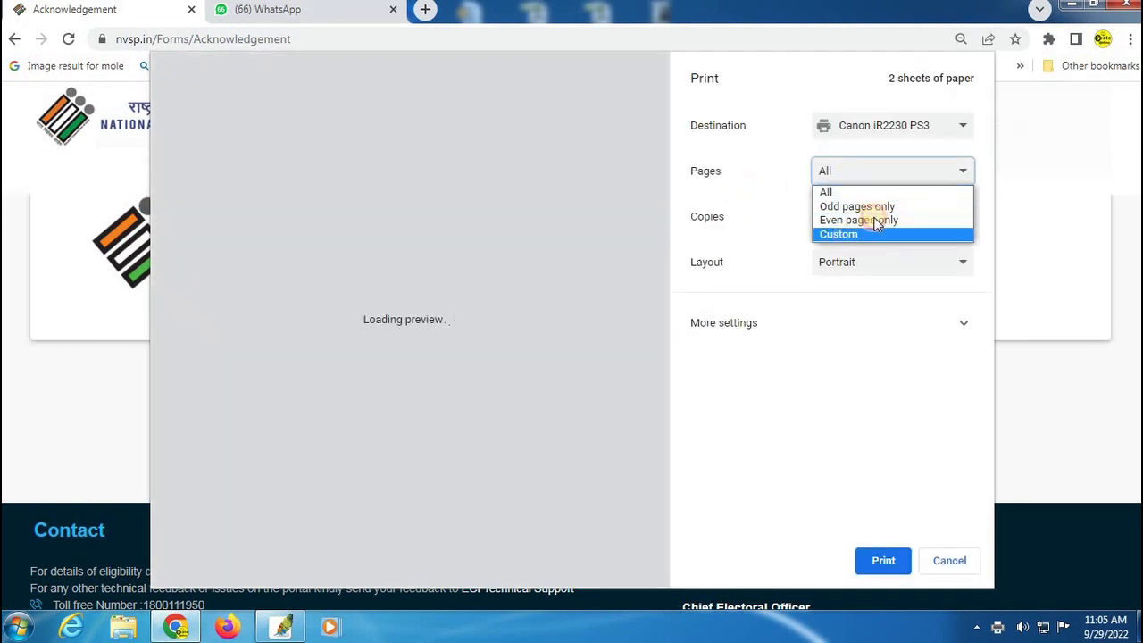
left_click(857, 234)
type("1")
left_click(889, 355)
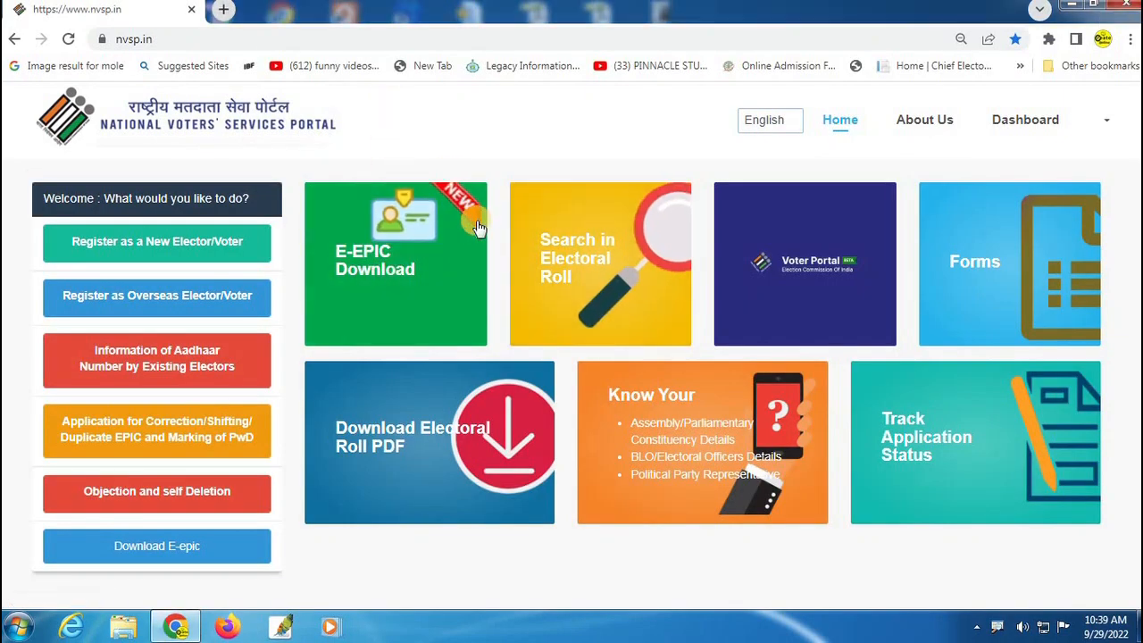
scroll(476, 225, "down", 3)
scroll(476, 225, "down", 1)
scroll(476, 225, "up", 4)
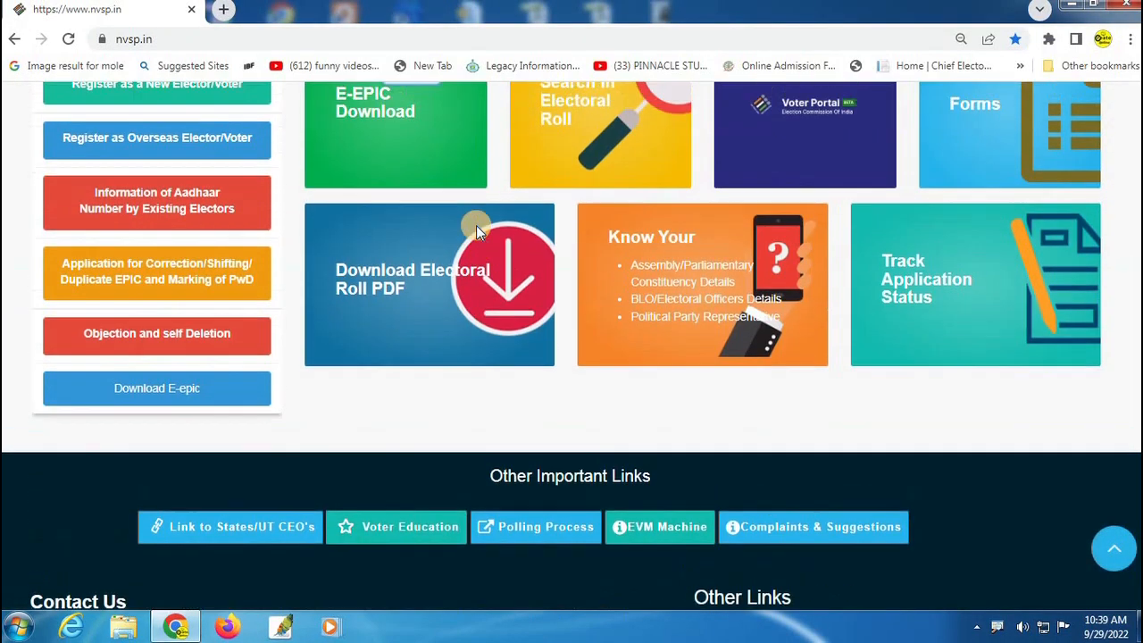